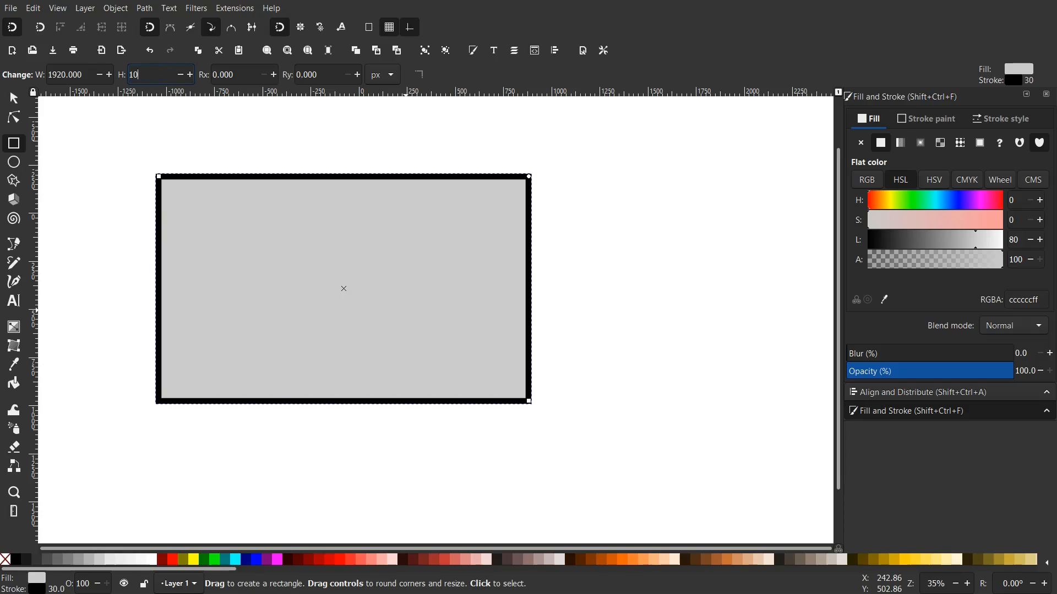
# Step: Set the rectangle's height to 1080 px and remove its stroke paint
pyautogui.press('Return')
pyautogui.click(15, 102)
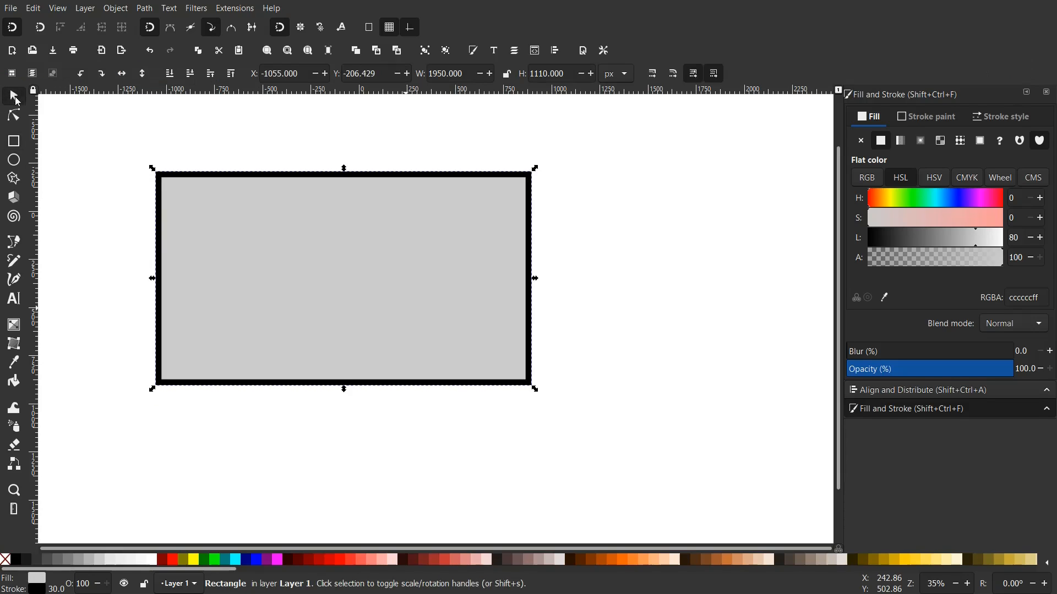
pyautogui.click(946, 121)
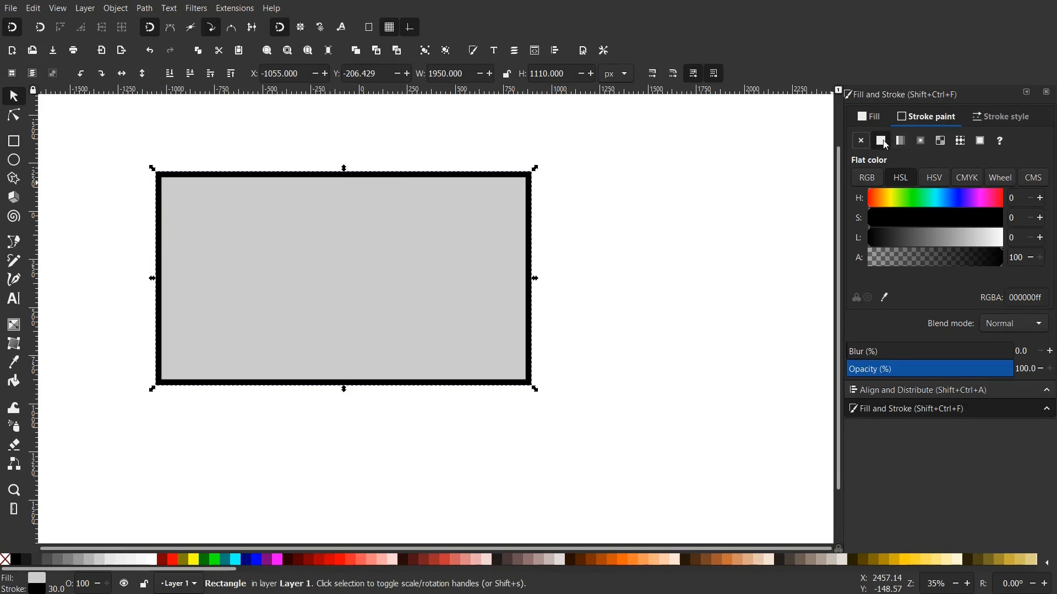
pyautogui.click(861, 140)
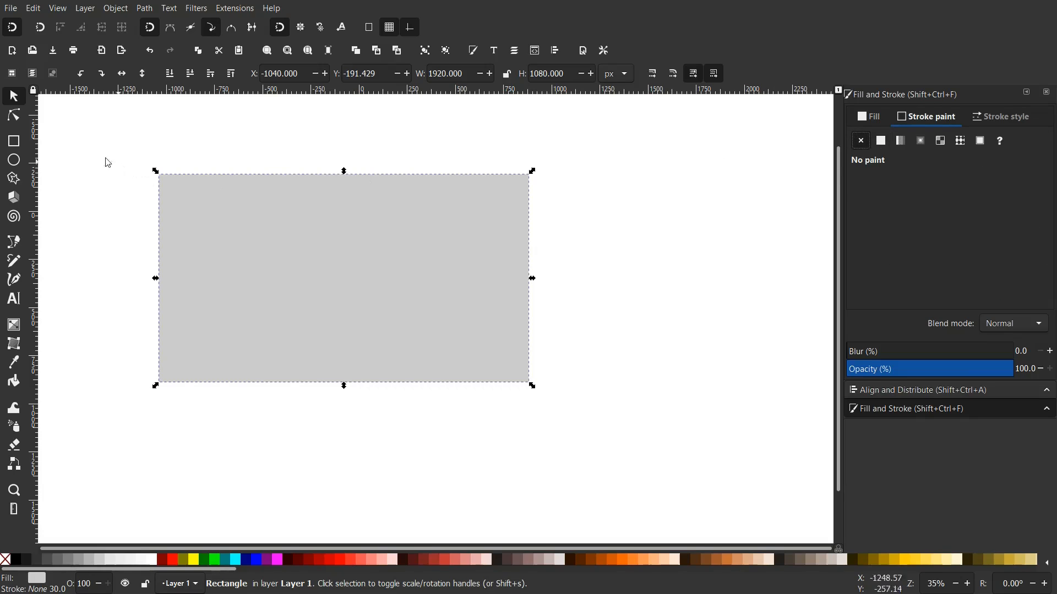
pyautogui.click(48, 161)
pyautogui.click(232, 273)
pyautogui.scroll(1, 578, 347)
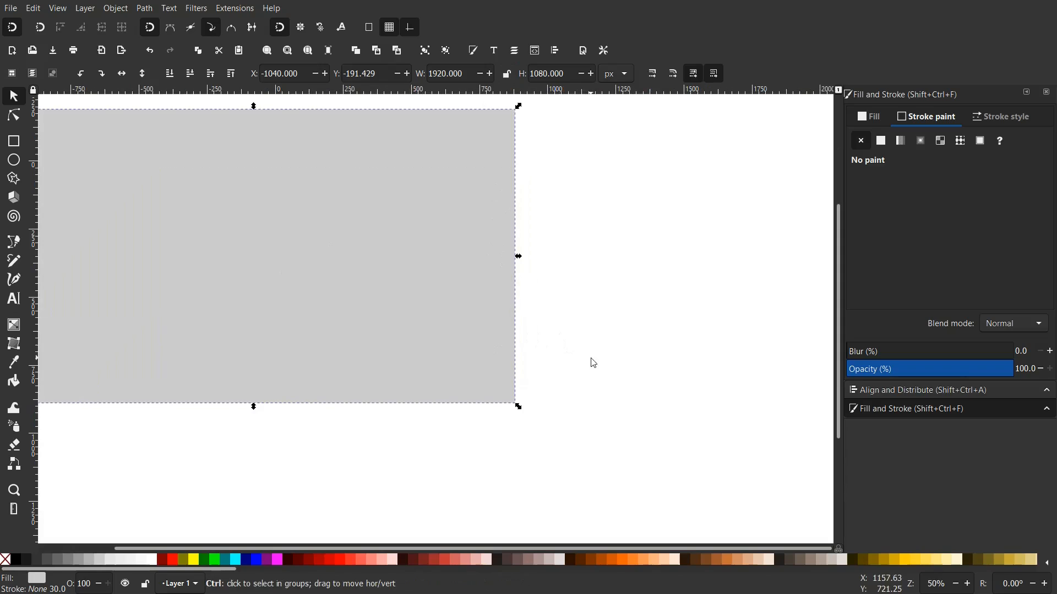
pyautogui.scroll(-1, 592, 361)
pyautogui.scroll(1, 322, 314)
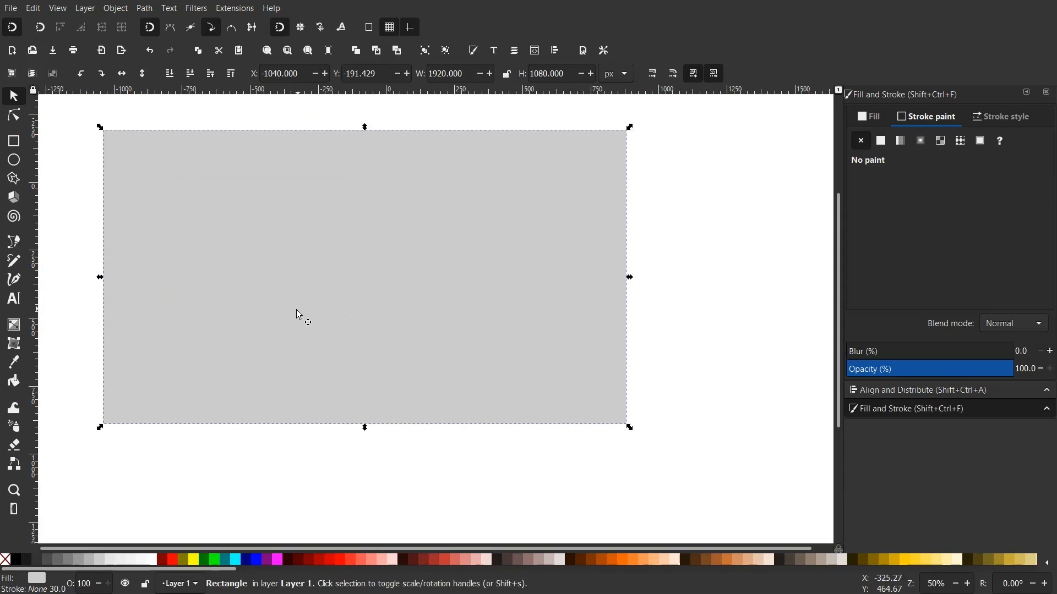
# Step: Draw a circle in the empty area beside the rectangle and scale it down to about 190 px in diameter
pyautogui.click(671, 264)
pyautogui.click(14, 162)
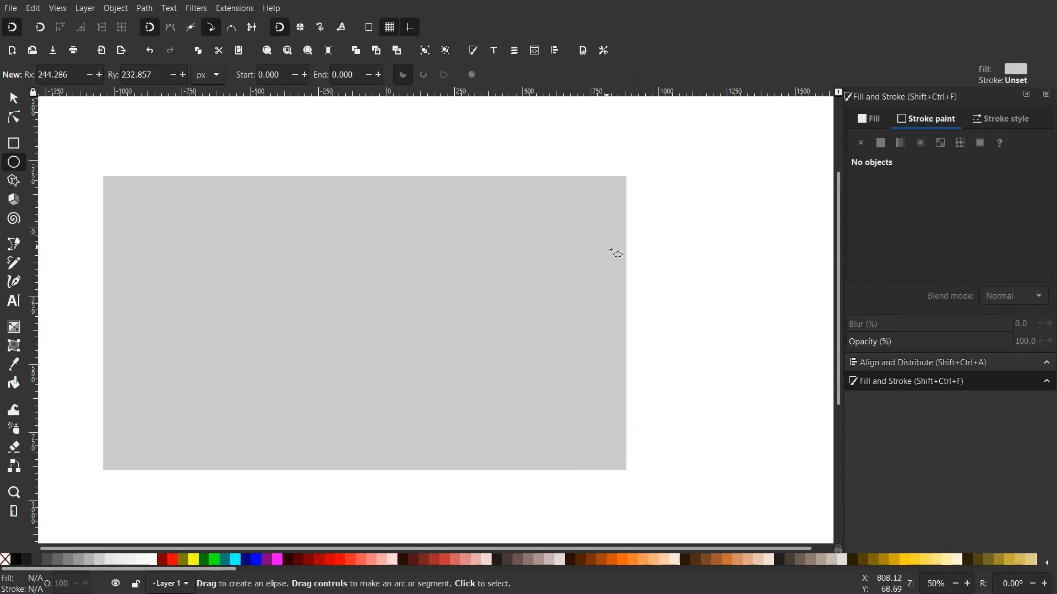
pyautogui.moveTo(715, 252); pyautogui.dragTo(791, 325)
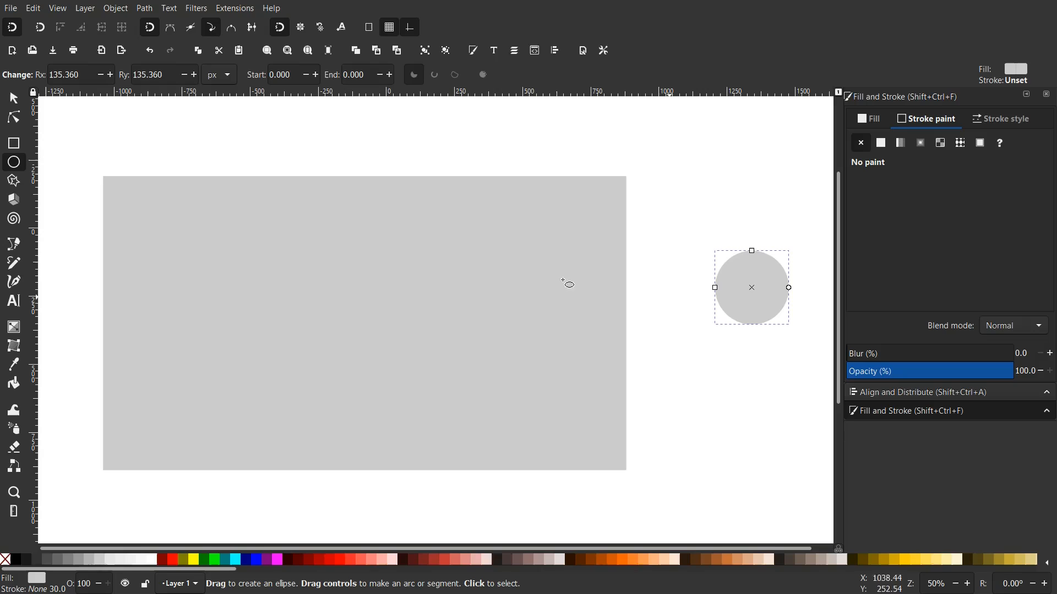
pyautogui.click(22, 98)
pyautogui.moveTo(792, 325); pyautogui.dragTo(770, 306)
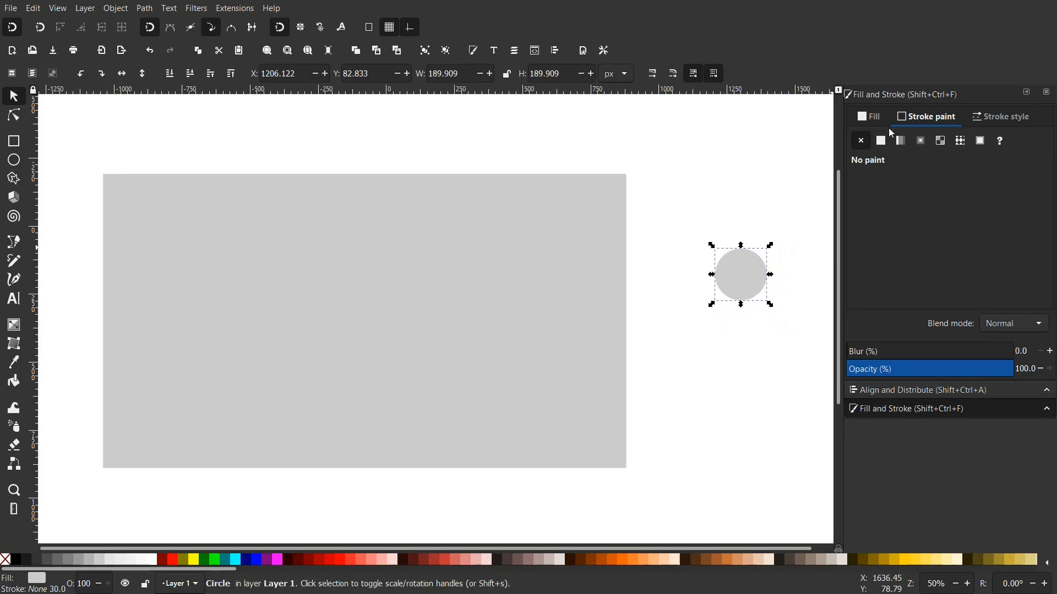
# Step: Give the circle a flat stroke paint with the light gray sampled from the rectangle
pyautogui.click(881, 141)
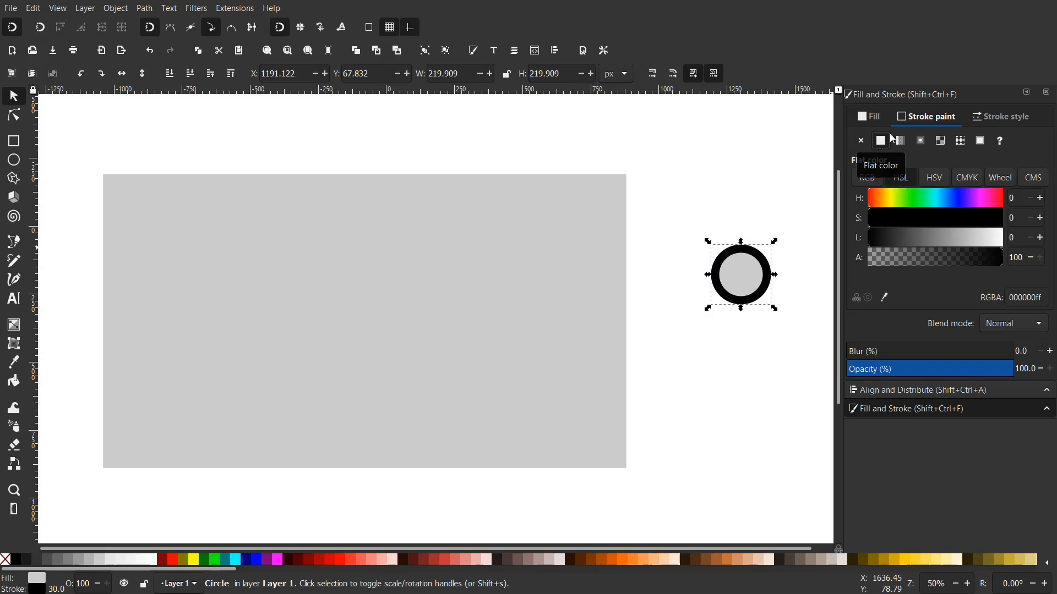
pyautogui.click(1000, 117)
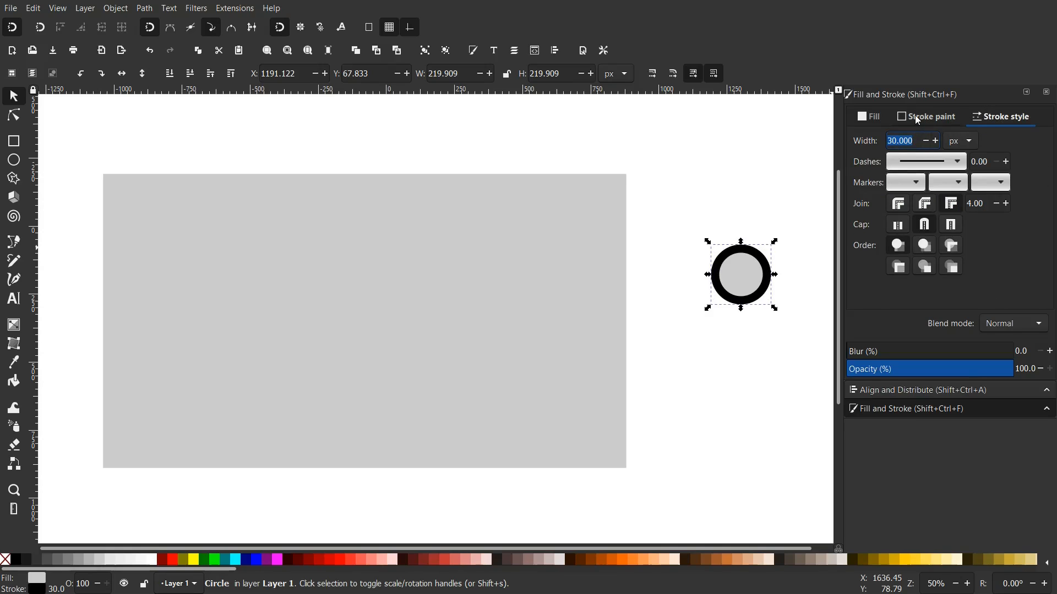
pyautogui.click(916, 117)
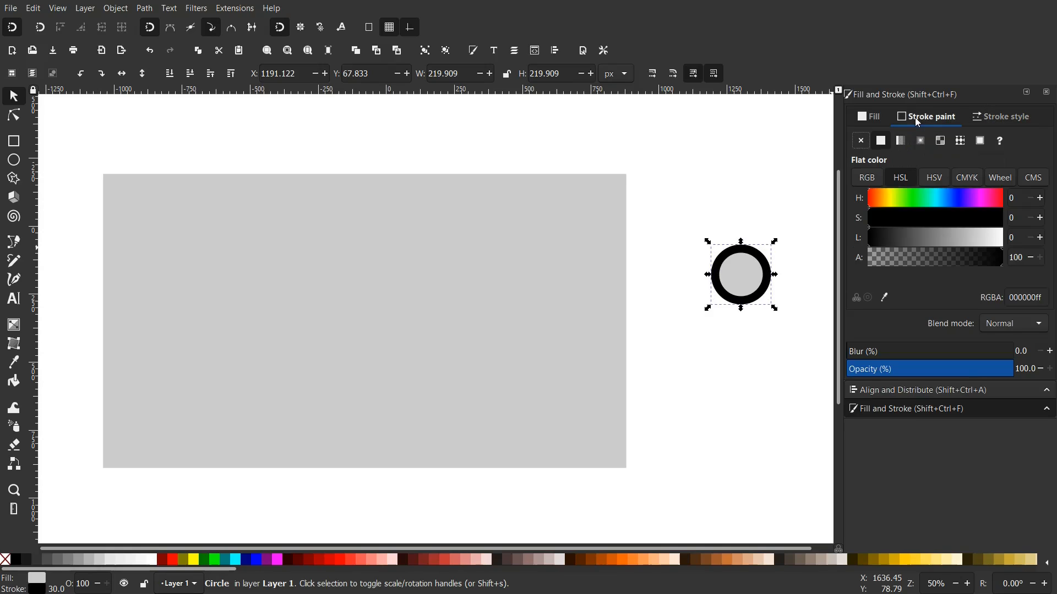
pyautogui.click(886, 298)
pyautogui.click(522, 313)
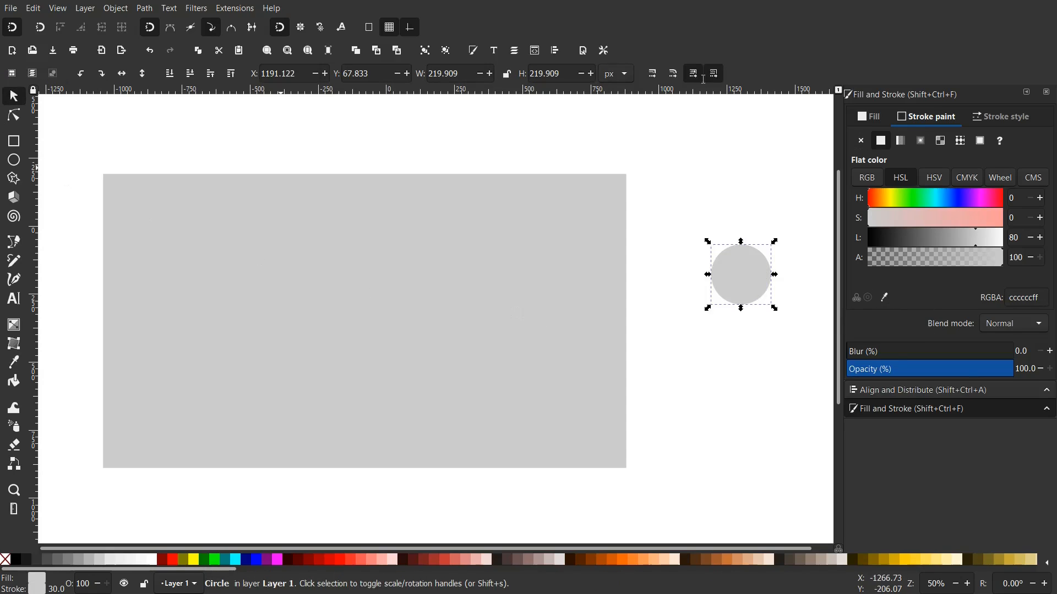
# Step: Remove the circle's fill so only the stroke ring remains
pyautogui.click(871, 117)
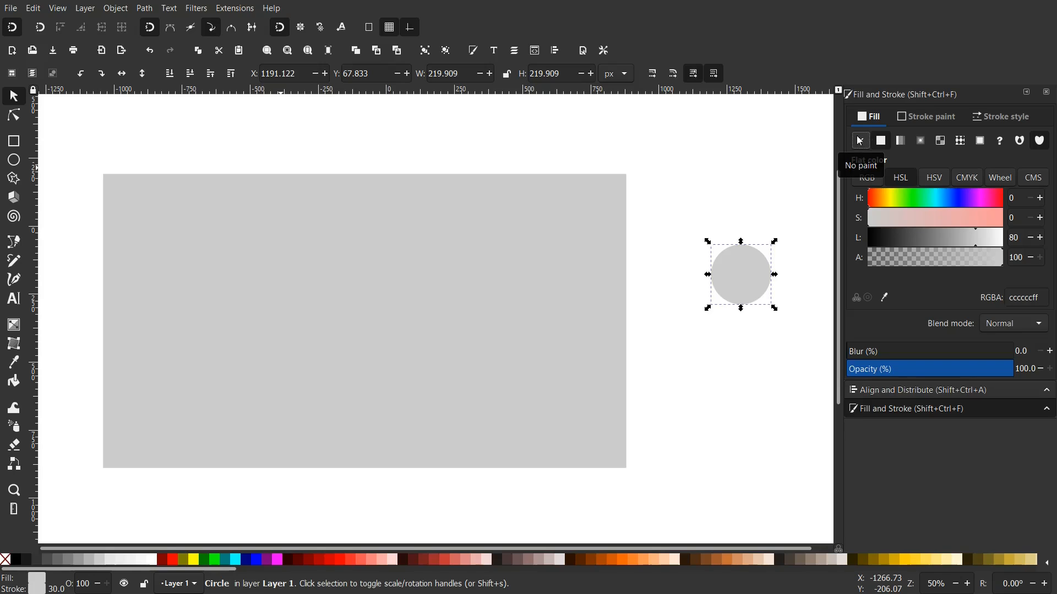
pyautogui.click(859, 141)
pyautogui.click(212, 145)
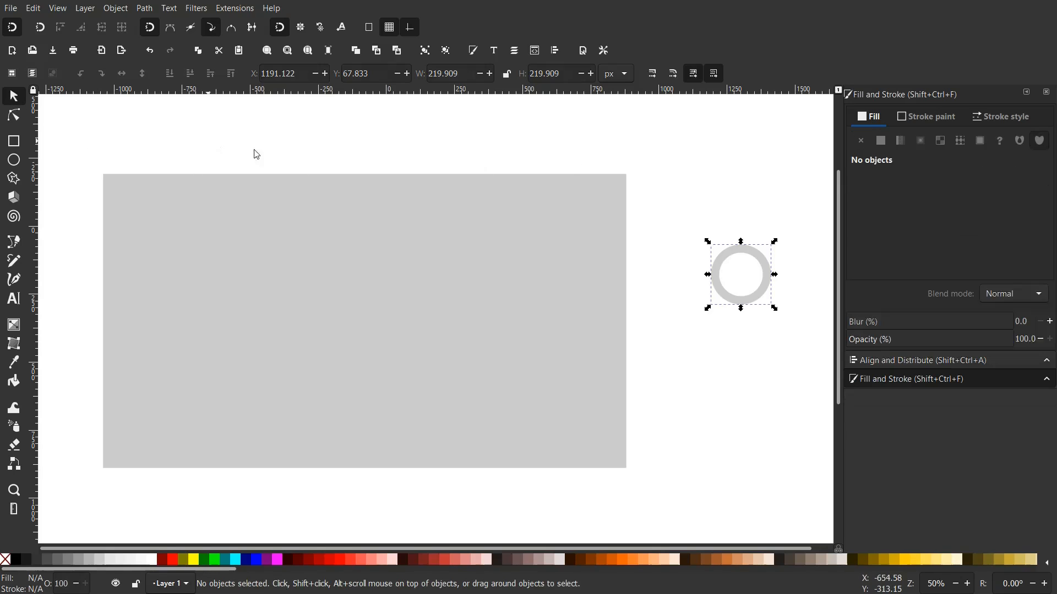
# Step: Convert the circle's stroke to a path
pyautogui.click(714, 267)
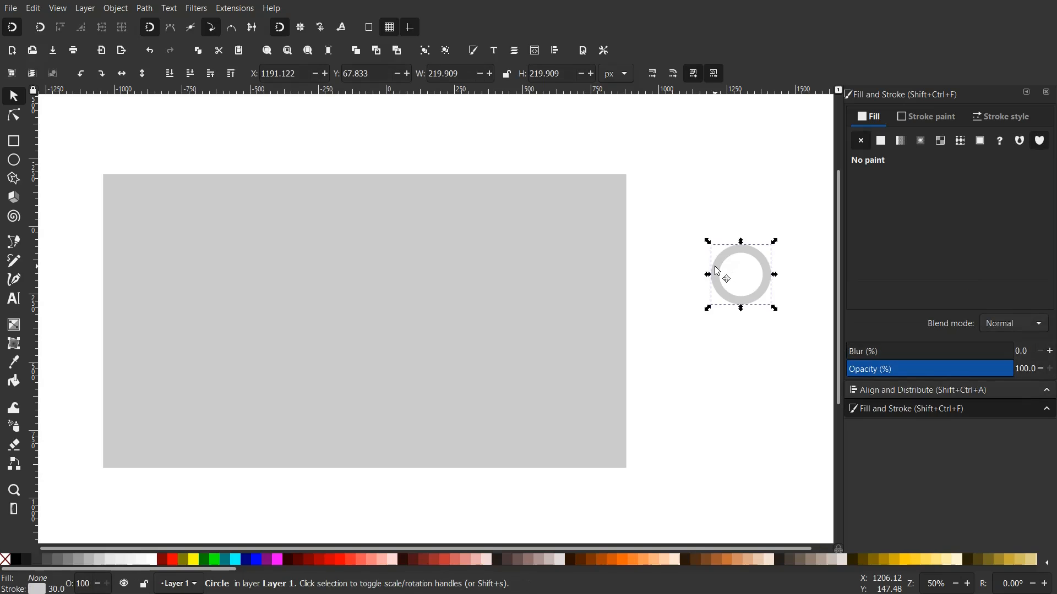
pyautogui.click(144, 9)
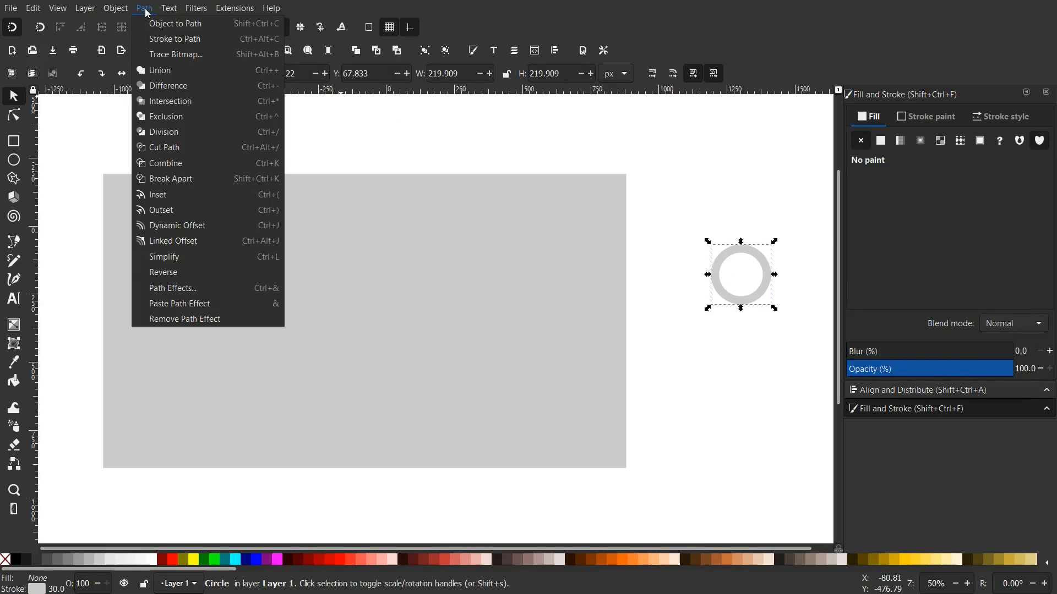
pyautogui.click(163, 43)
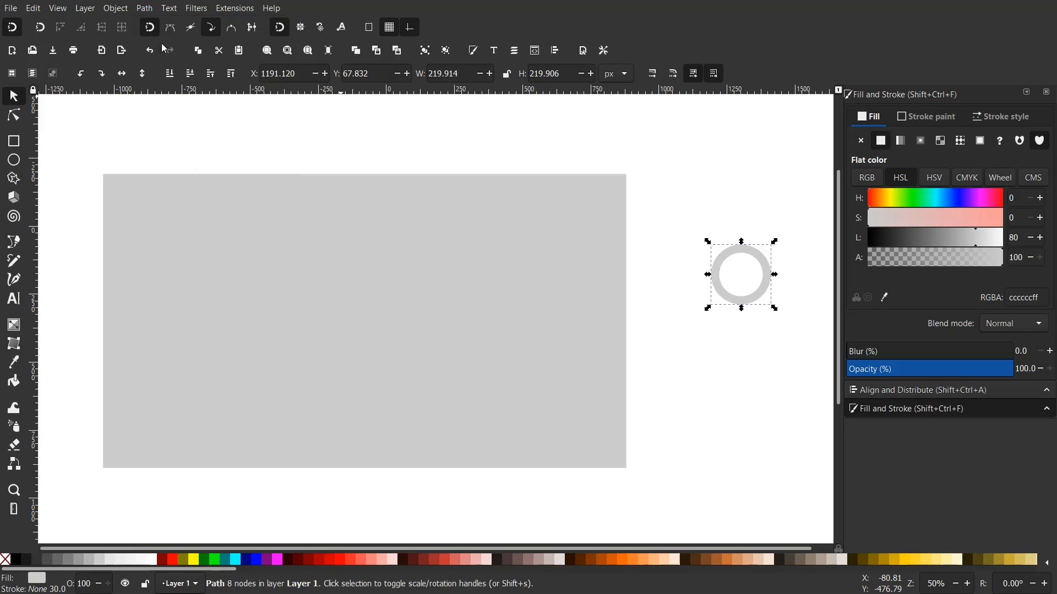
# Step: Duplicate the ring path and center the copy on the rectangle along both axes
pyautogui.rightClick(720, 283)
pyautogui.click(729, 321)
pyautogui.keyDown('shift'); pyautogui.click(481, 287); pyautogui.keyUp('shift')
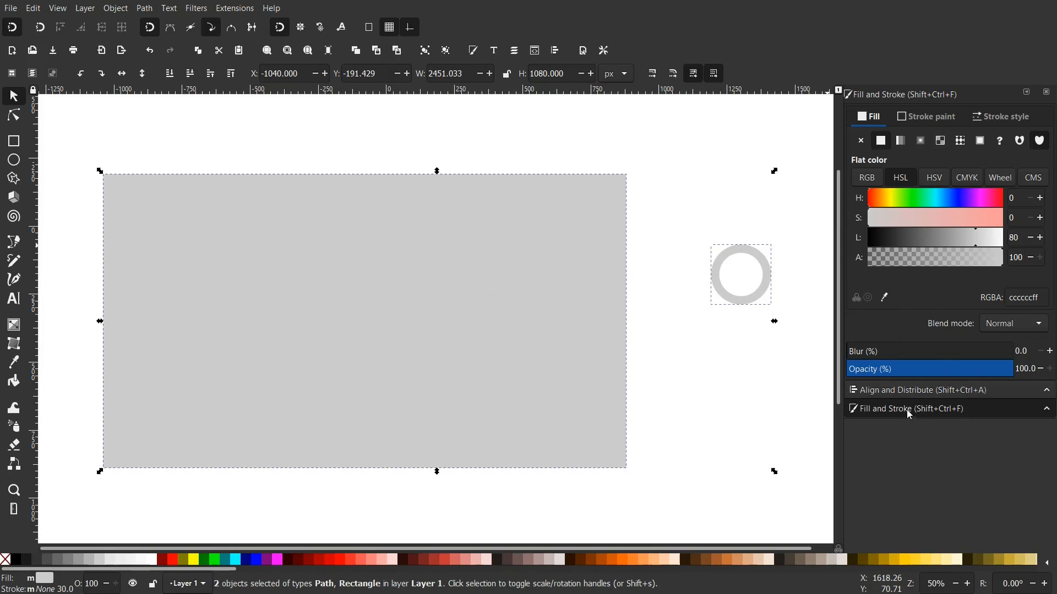
pyautogui.click(908, 391)
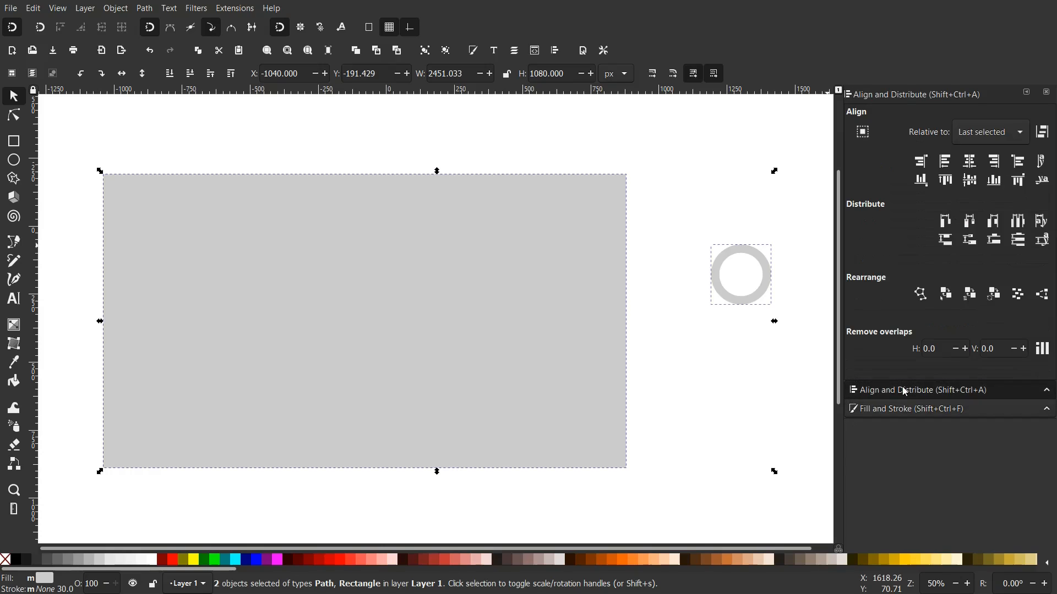
pyautogui.click(969, 162)
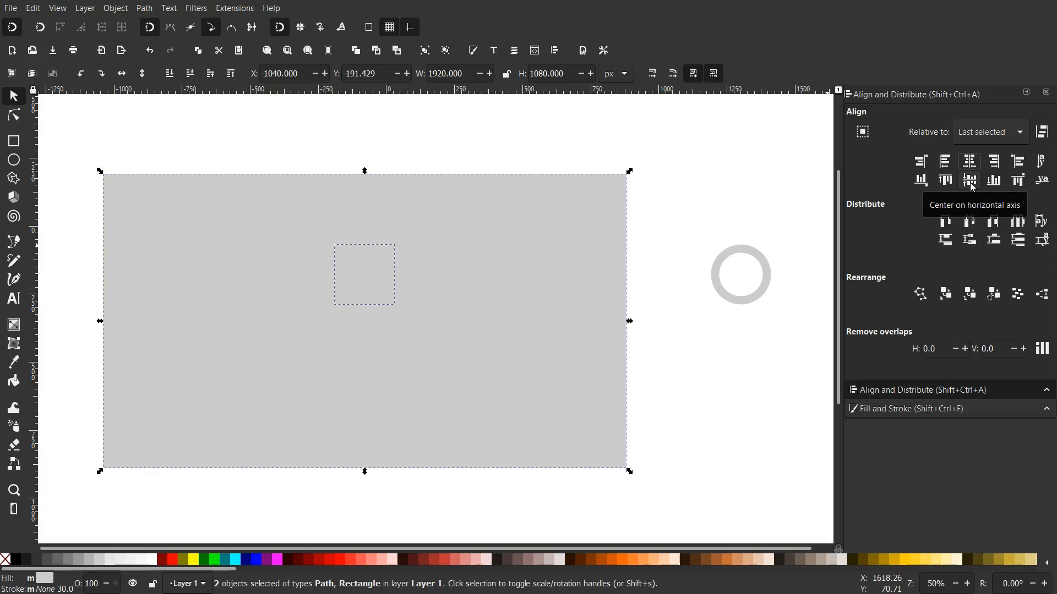
pyautogui.click(970, 183)
pyautogui.click(688, 231)
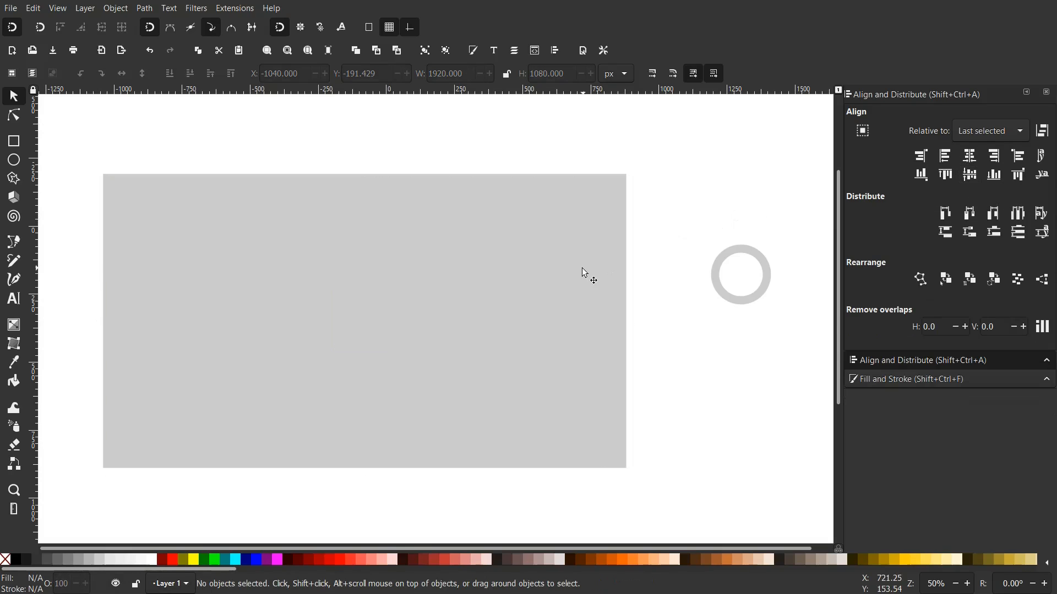
# Step: Fill the background rectangle with 10% Gray
pyautogui.click(581, 269)
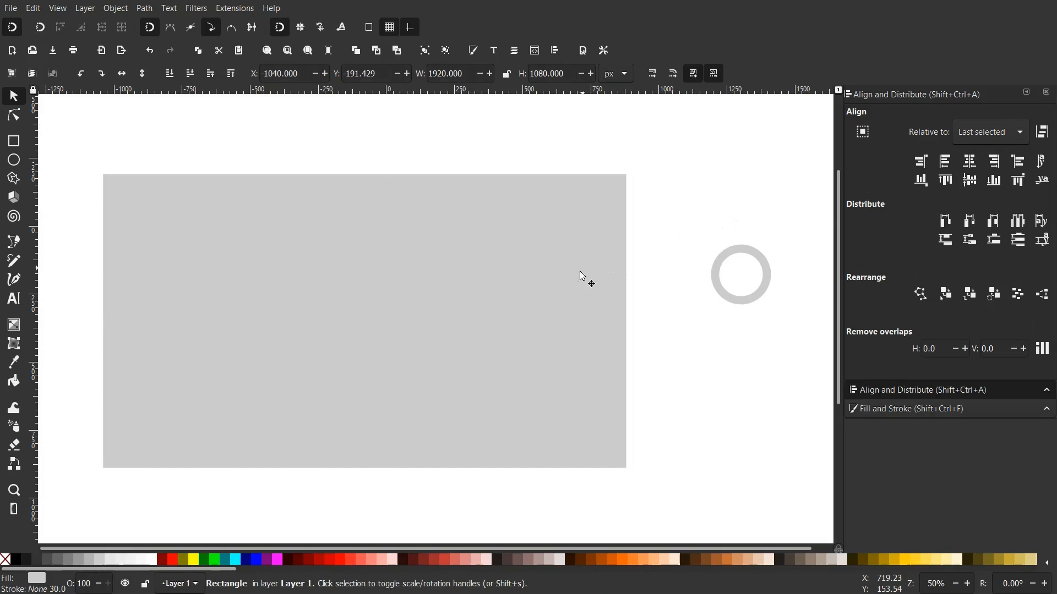
pyautogui.click(119, 560)
pyautogui.click(112, 560)
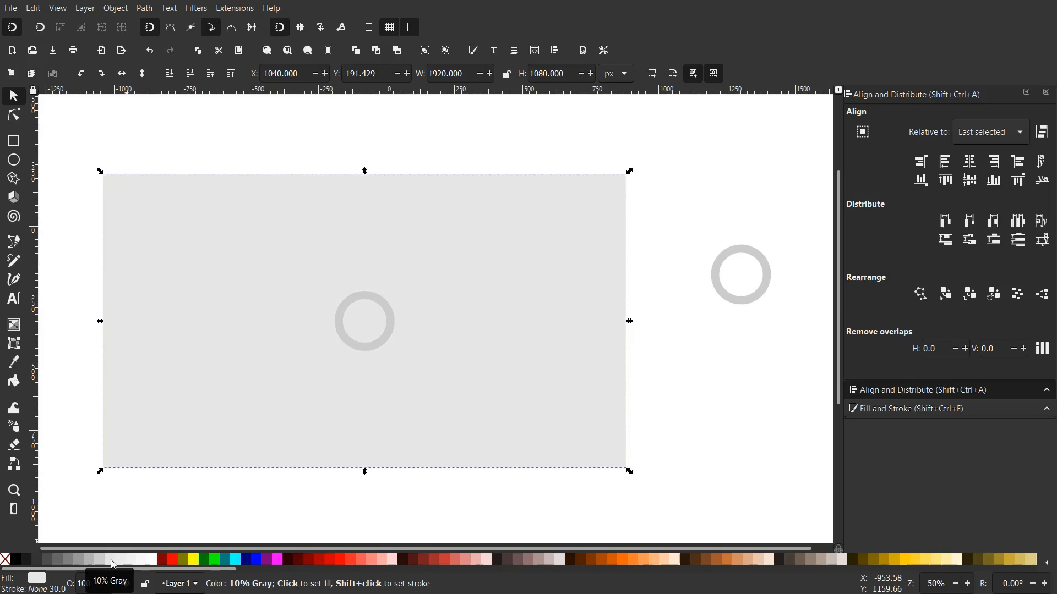
pyautogui.click(95, 562)
pyautogui.click(107, 563)
pyautogui.click(194, 512)
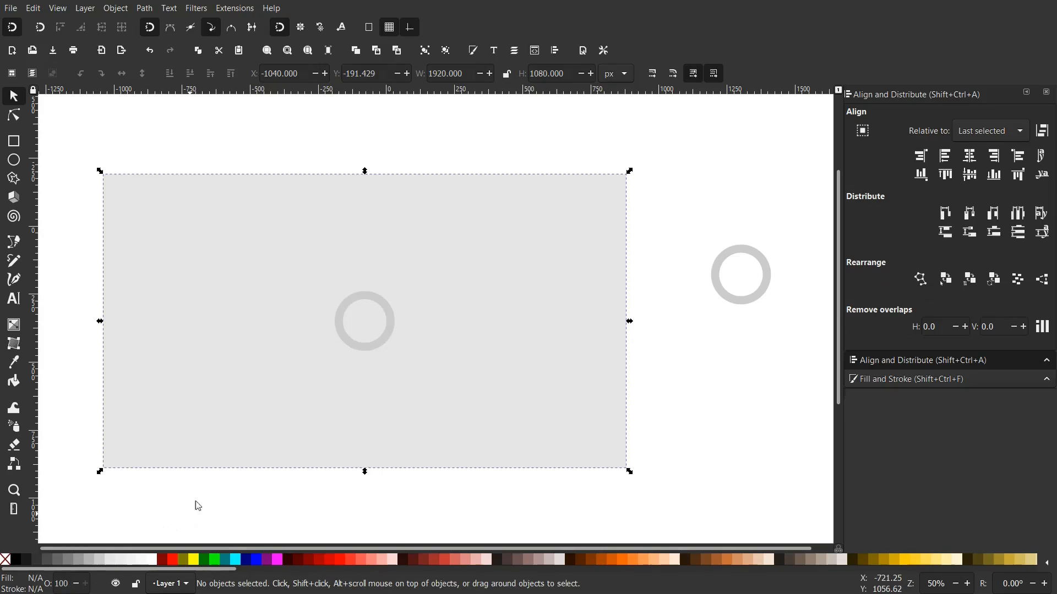
# Step: Fill both the ring centered on the rectangle and the ring beside it with 40% Gray
pyautogui.click(359, 350)
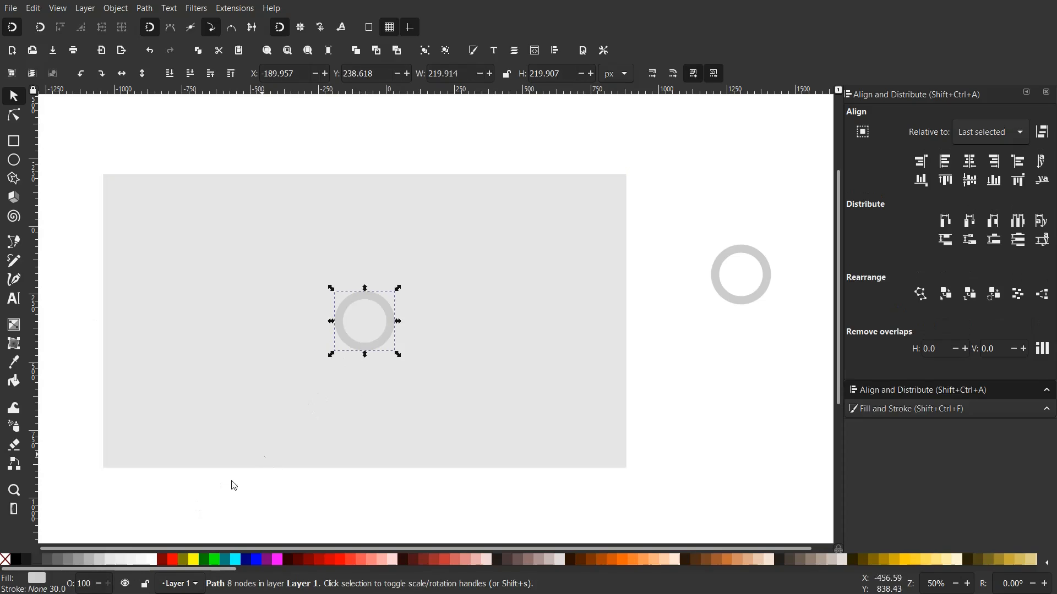
pyautogui.click(88, 561)
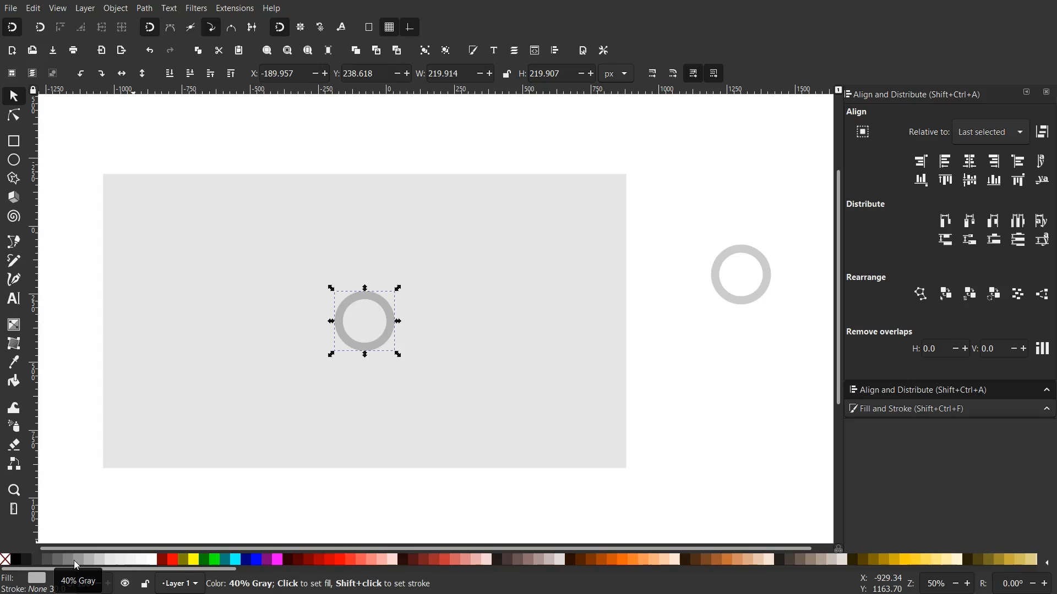
pyautogui.click(75, 561)
pyautogui.click(718, 280)
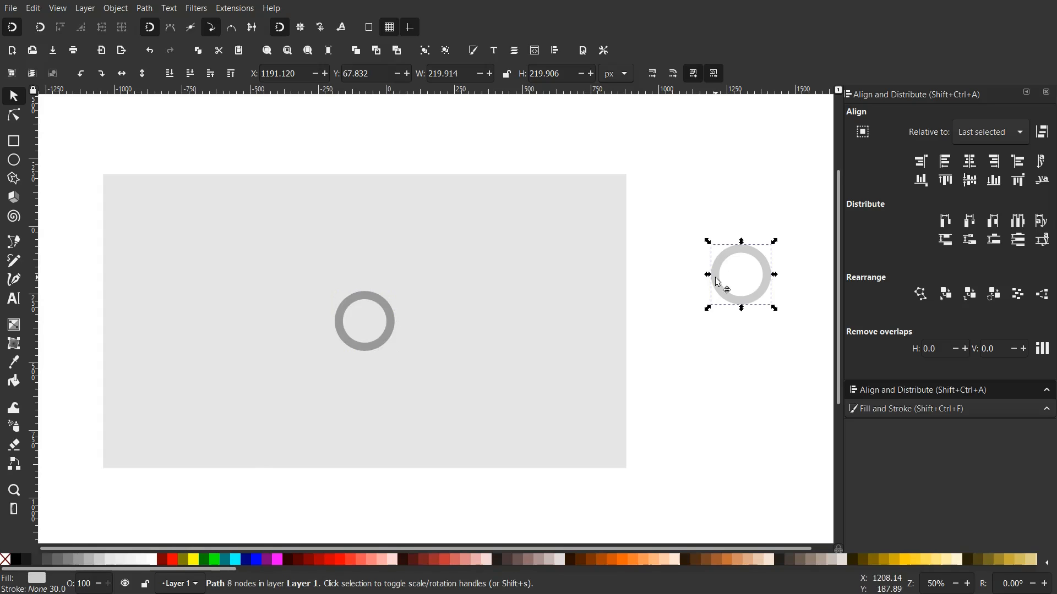
pyautogui.click(76, 560)
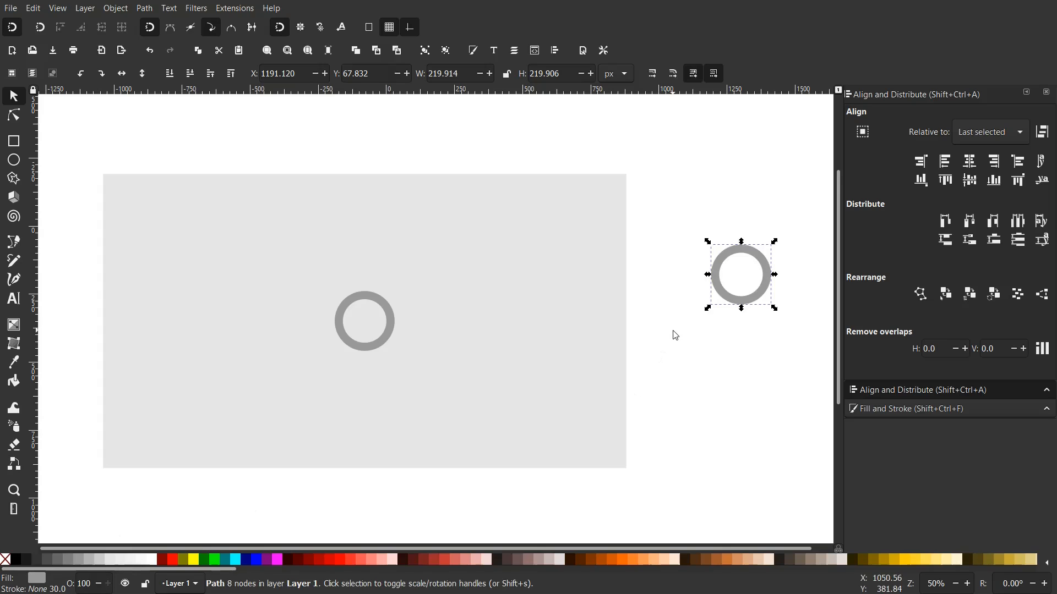
# Step: Set the blur of the ring centered on the rectangle to 25%
pyautogui.click(376, 344)
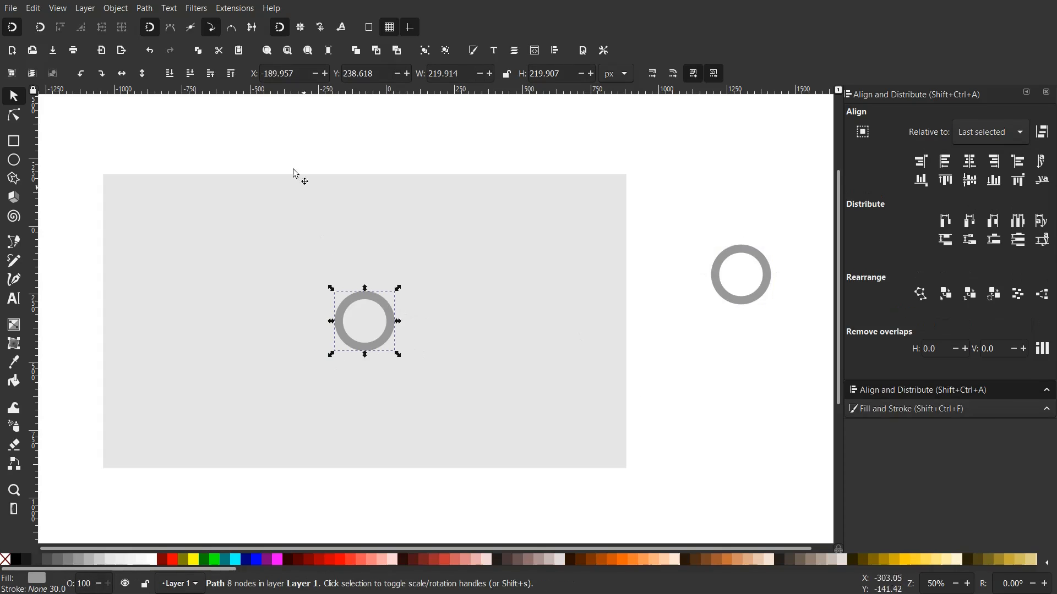
pyautogui.click(877, 414)
pyautogui.moveTo(871, 354); pyautogui.dragTo(889, 358)
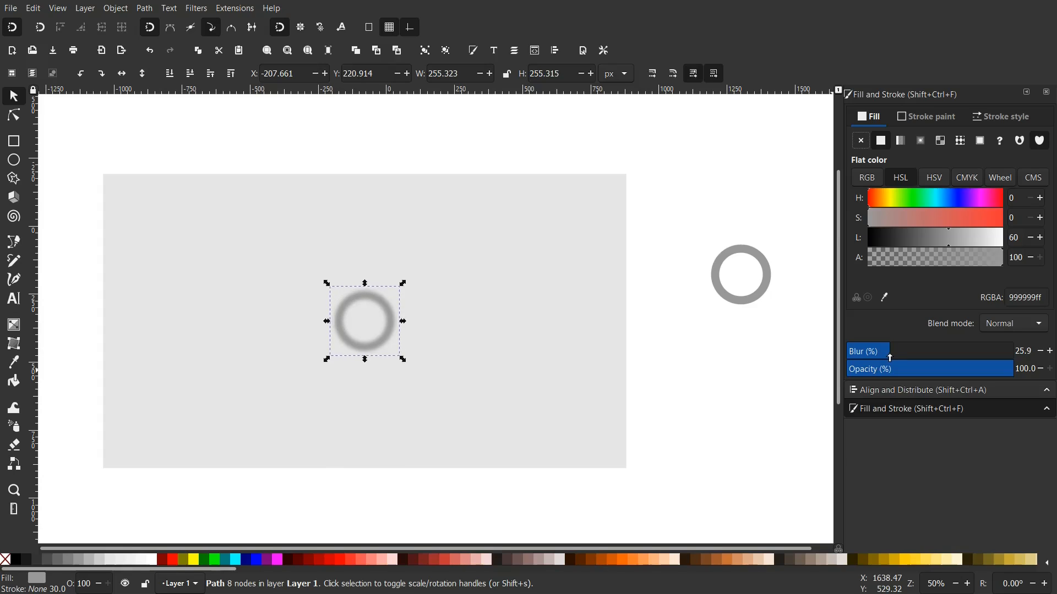
pyautogui.click(1034, 351)
pyautogui.write('25')
pyautogui.press('Return')
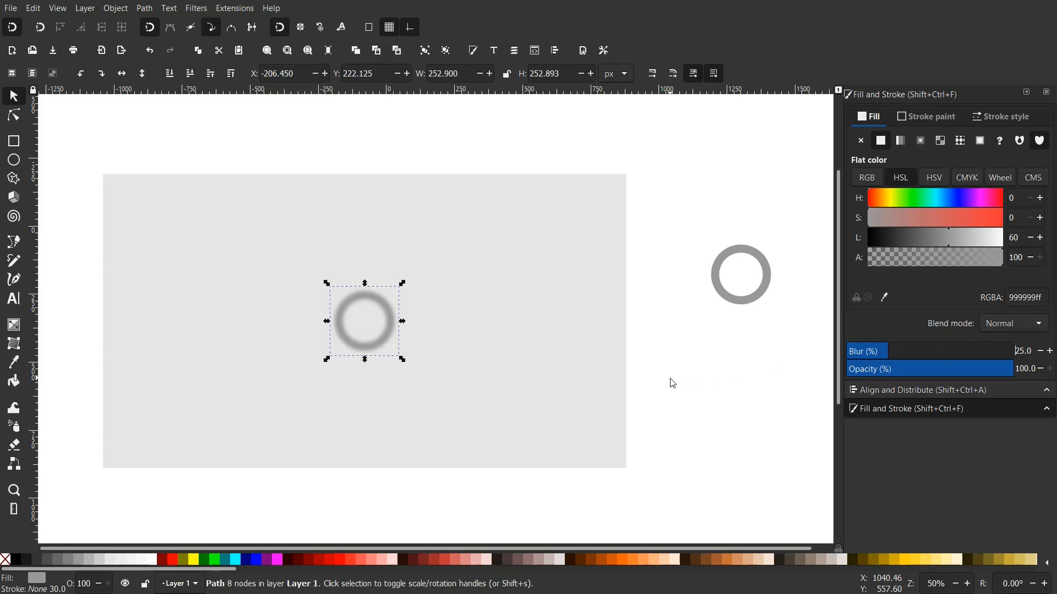
pyautogui.click(672, 382)
# Step: Open the Drop Shadow filter for the blurred ring centered on the rectangle and turn on its live preview
pyautogui.click(360, 349)
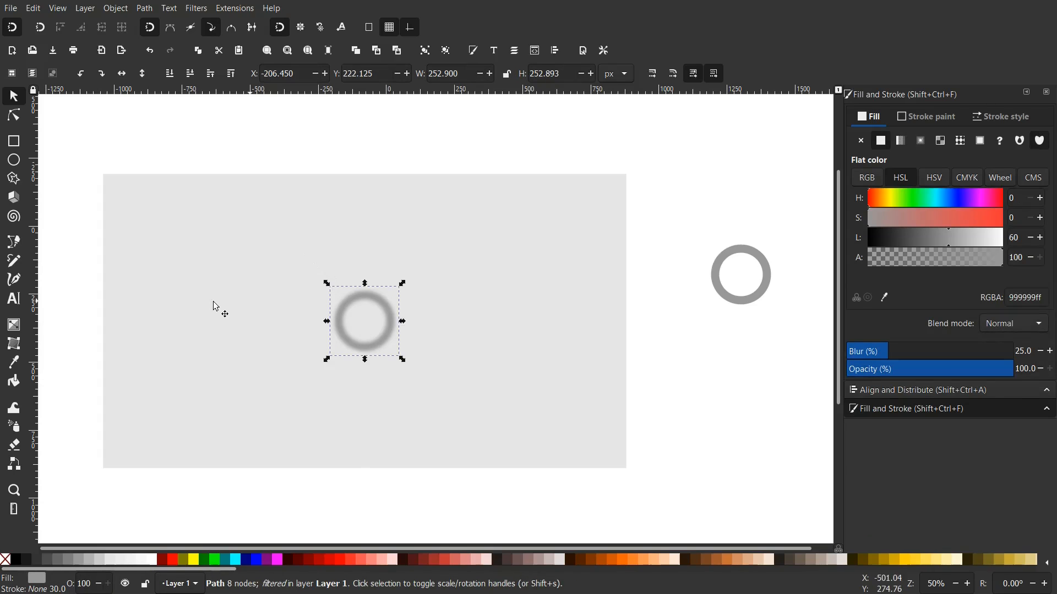
pyautogui.click(202, 9)
pyautogui.moveTo(229, 273)
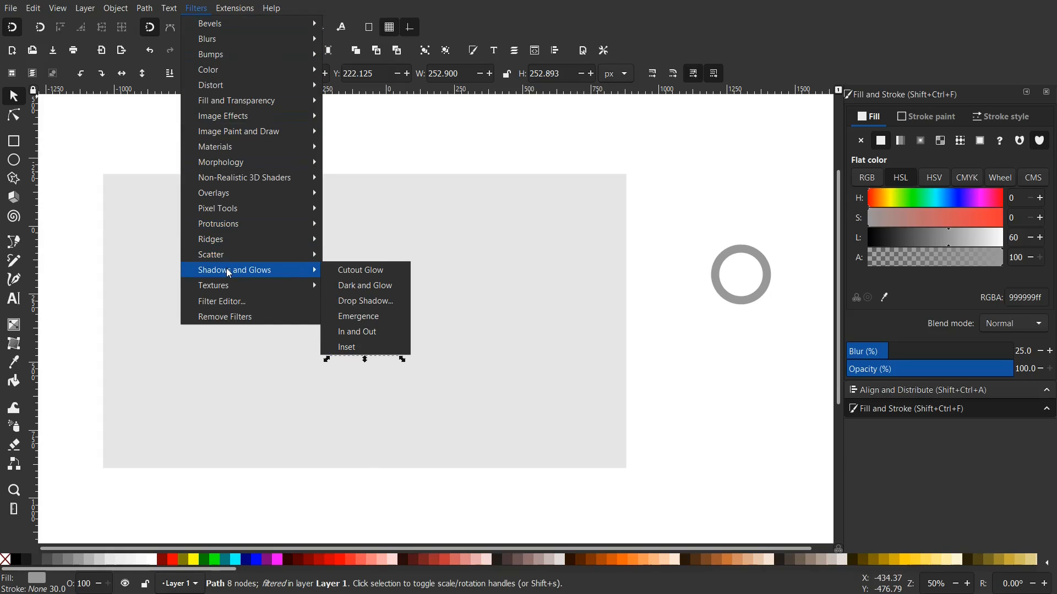
pyautogui.click(346, 297)
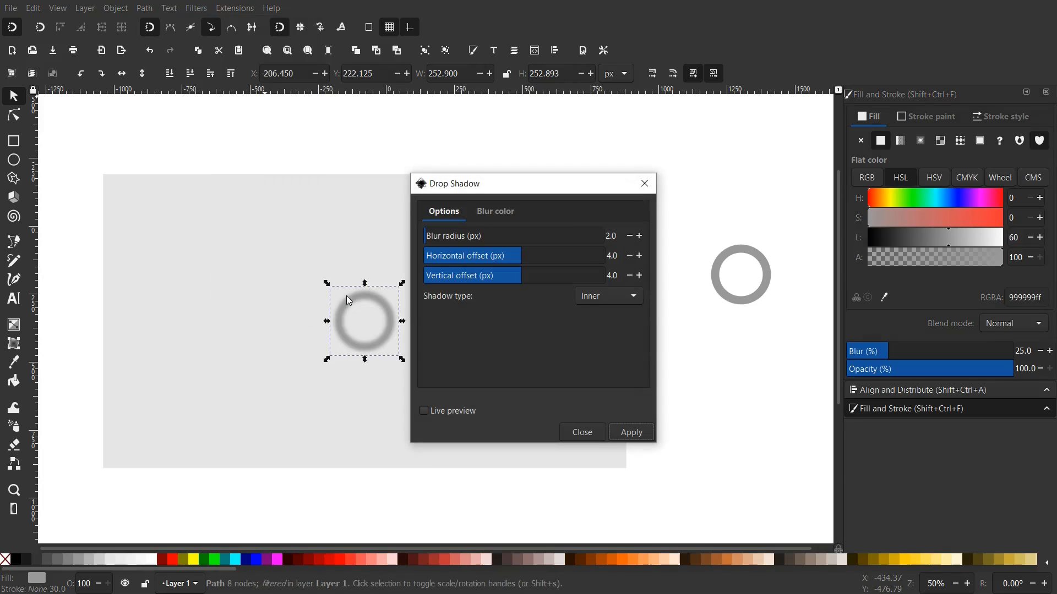
pyautogui.moveTo(502, 190); pyautogui.dragTo(701, 169)
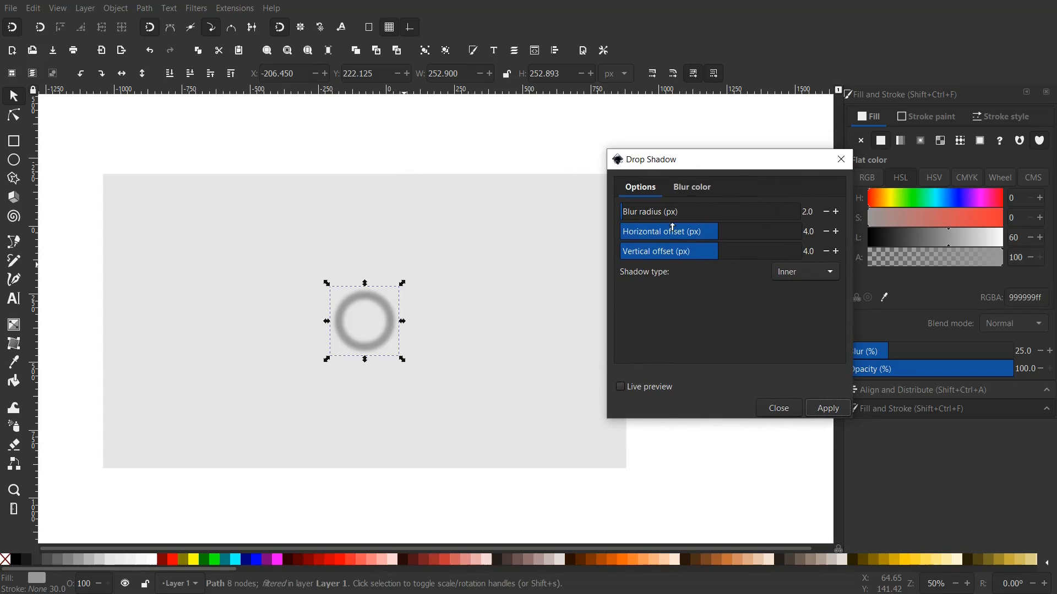
pyautogui.click(622, 387)
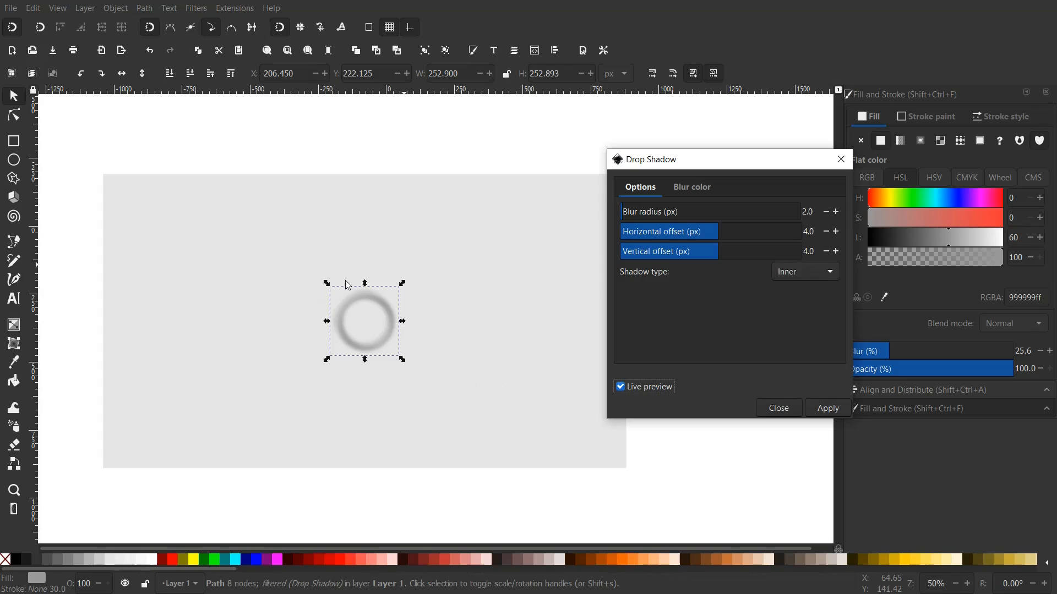
# Step: Check the drop shadow's blur color and choose the Inner shadow type
pyautogui.click(694, 190)
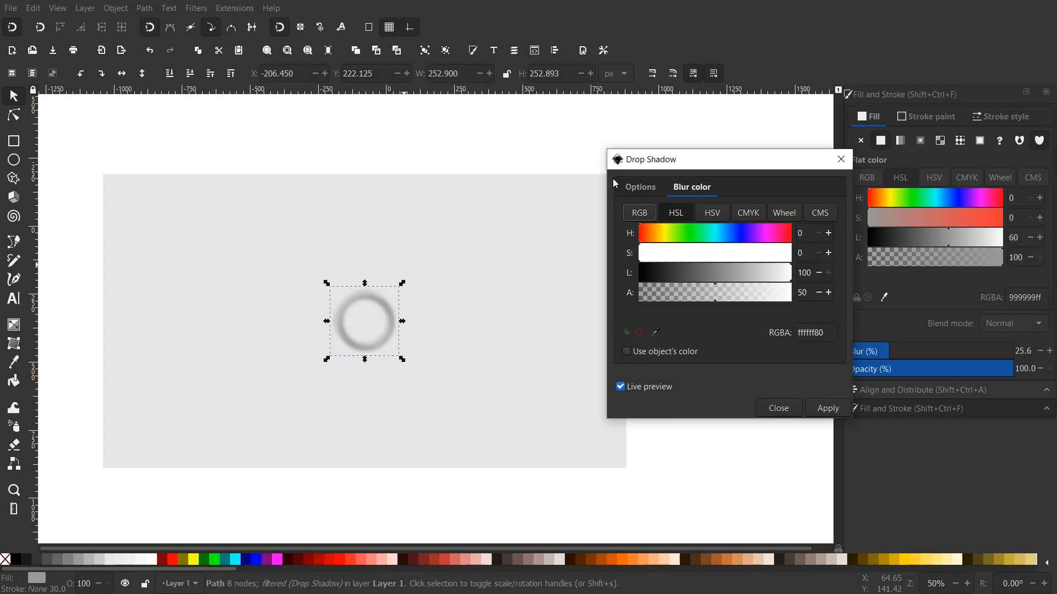
pyautogui.click(640, 187)
pyautogui.click(790, 280)
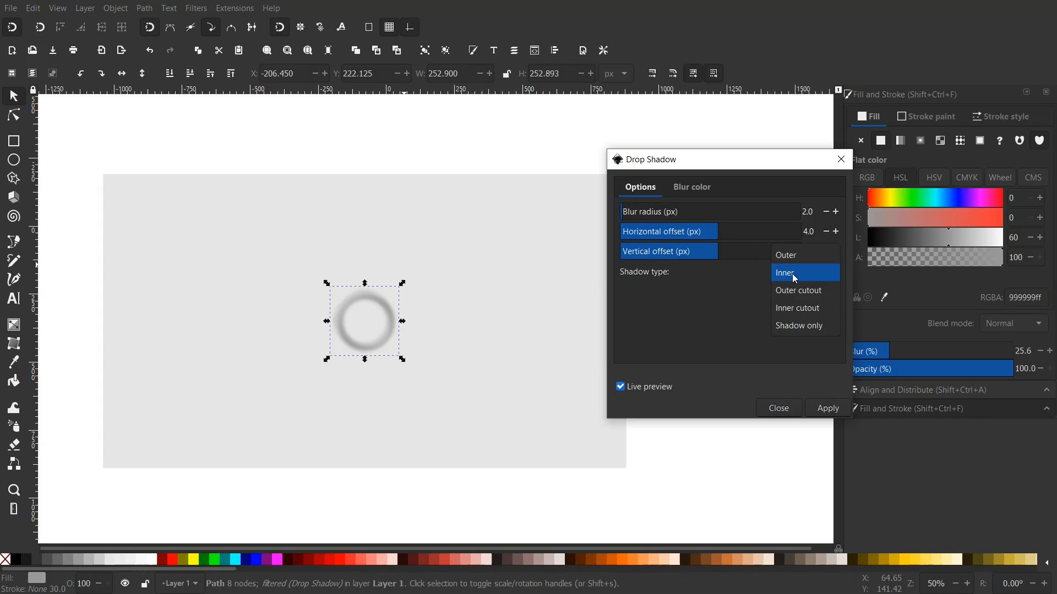
pyautogui.click(787, 275)
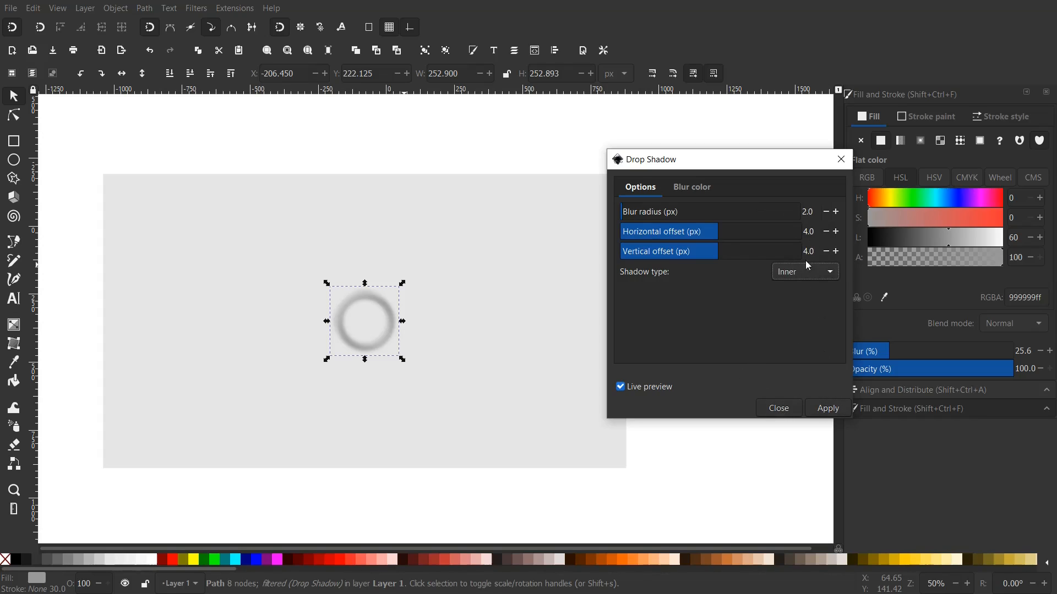
# Step: Set the inner shadow's horizontal and vertical offsets to -4 px
pyautogui.doubleClick(809, 232)
pyautogui.press('BackSpace')
pyautogui.doubleClick(813, 251)
pyautogui.press('BackSpace')
pyautogui.write('-4')
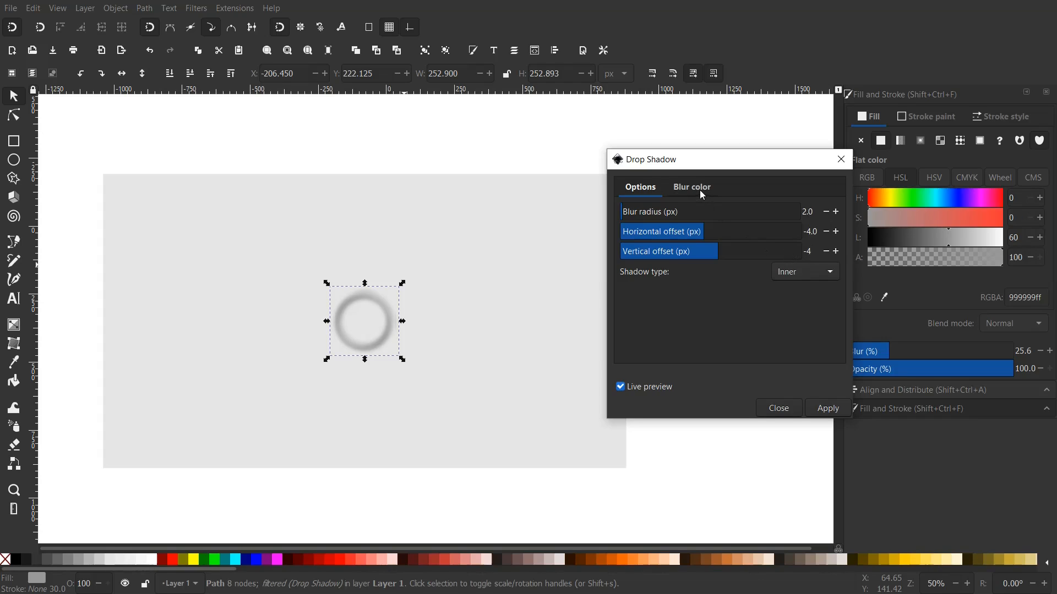
pyautogui.press('Return')
# Step: Change the inner shadow's blur color to black at 50% alpha (00000080), apply it and turn off live preview
pyautogui.click(695, 193)
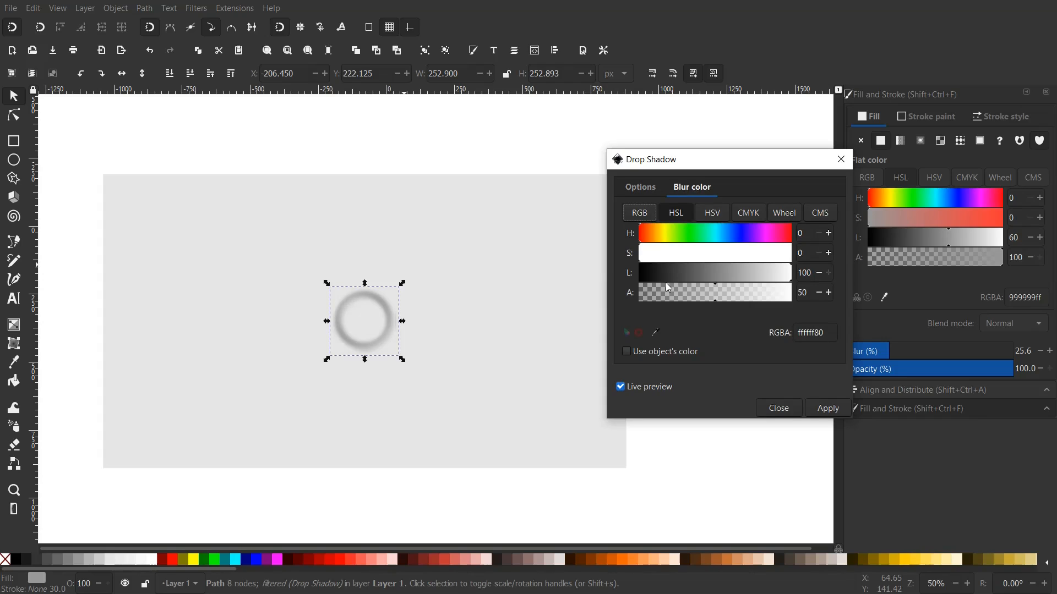
pyautogui.moveTo(656, 273); pyautogui.dragTo(583, 272)
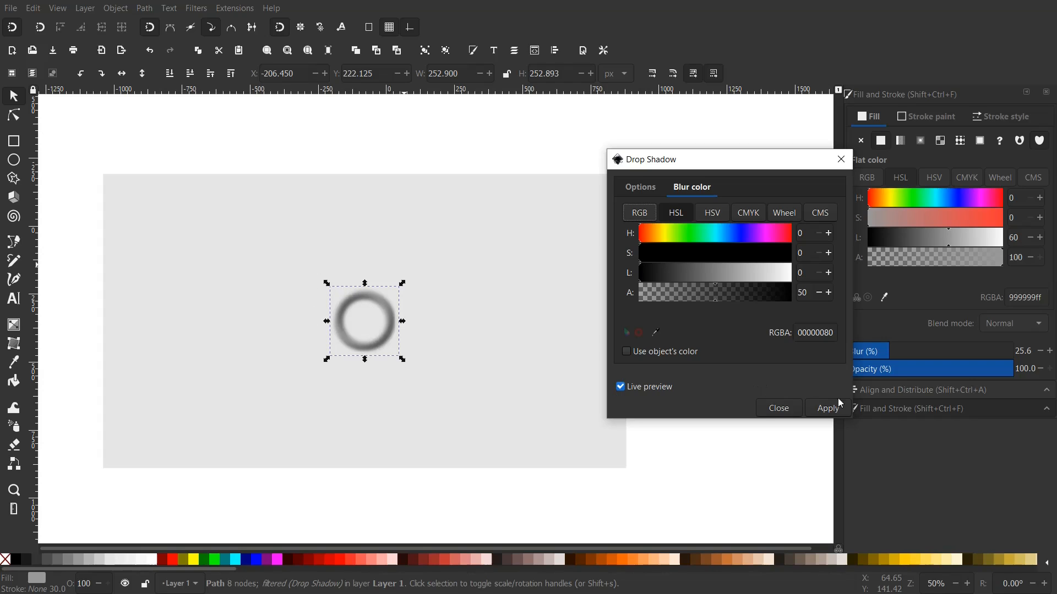
pyautogui.click(620, 386)
# Step: Switch the shadow type to Outer, view its blur color and turn live preview back on
pyautogui.click(642, 187)
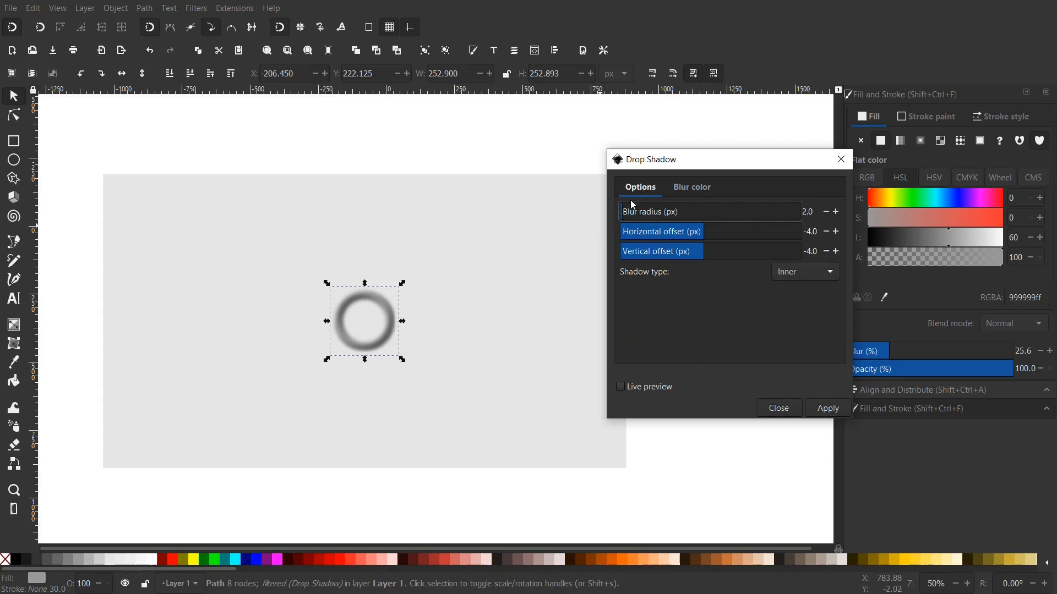
pyautogui.click(831, 273)
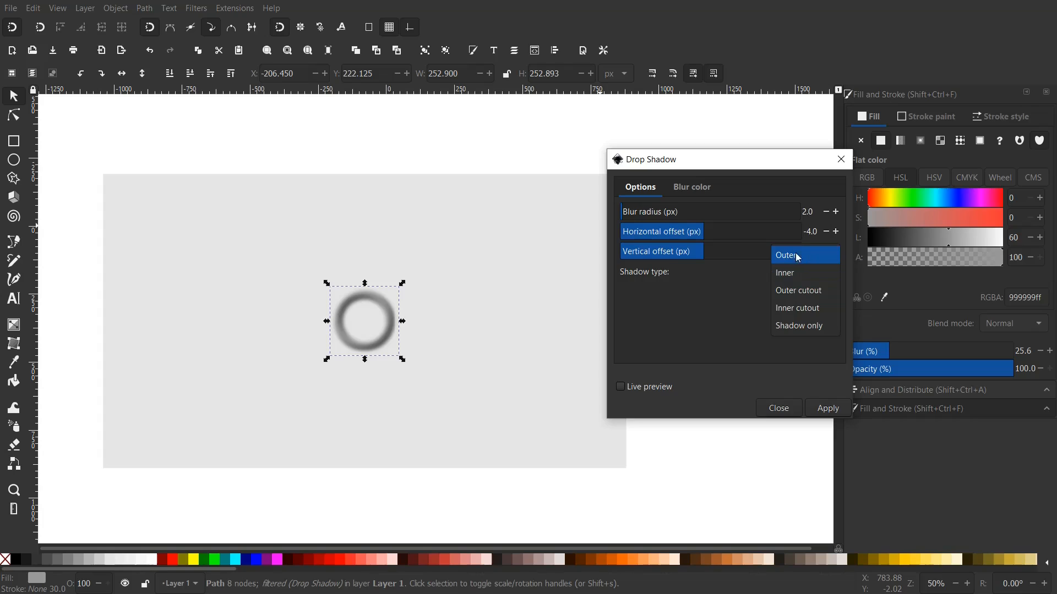
pyautogui.click(815, 256)
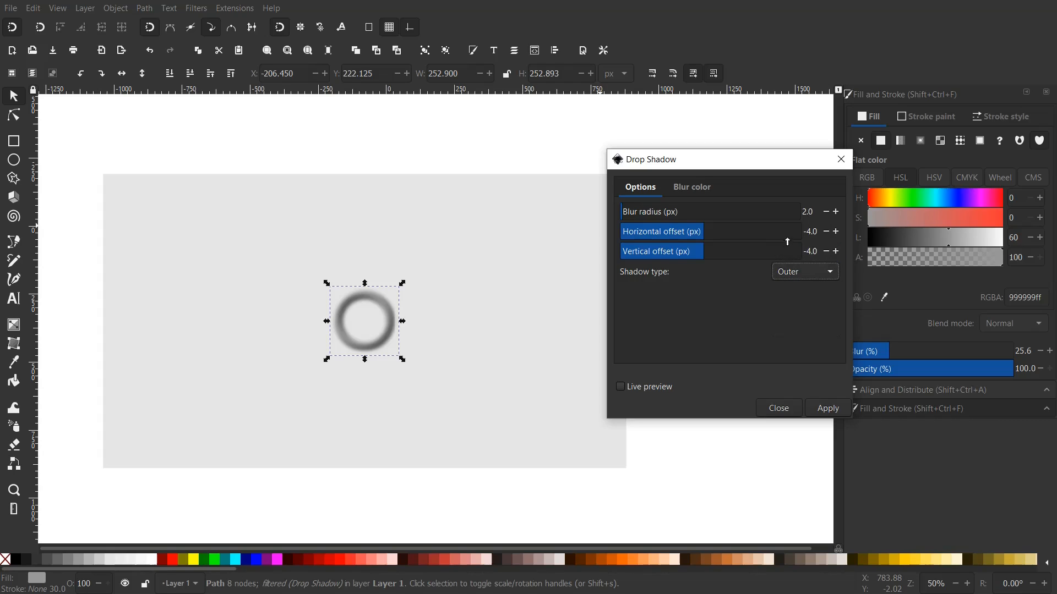
pyautogui.click(703, 188)
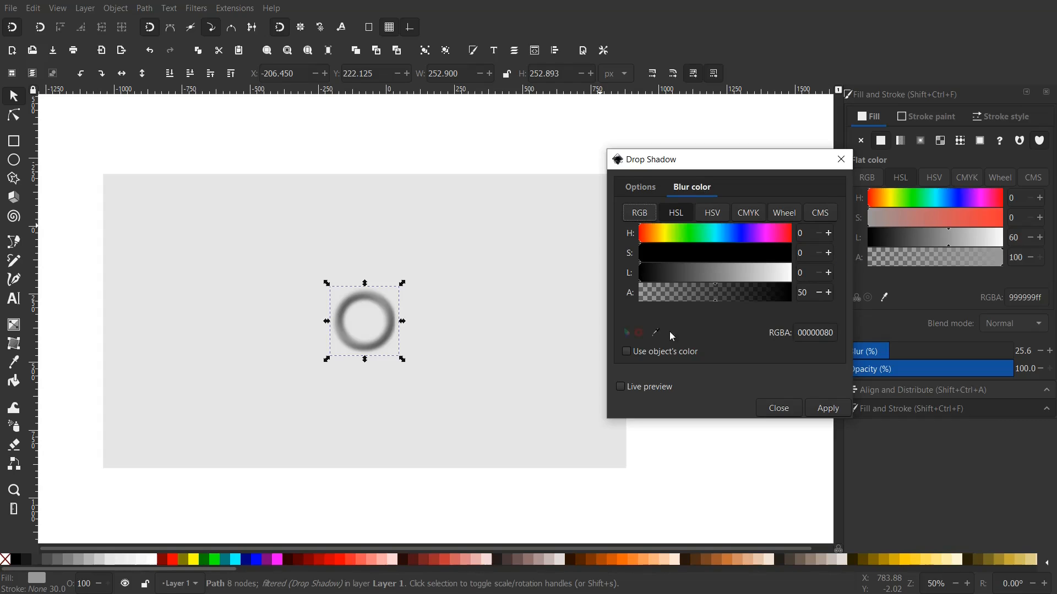
pyautogui.click(620, 387)
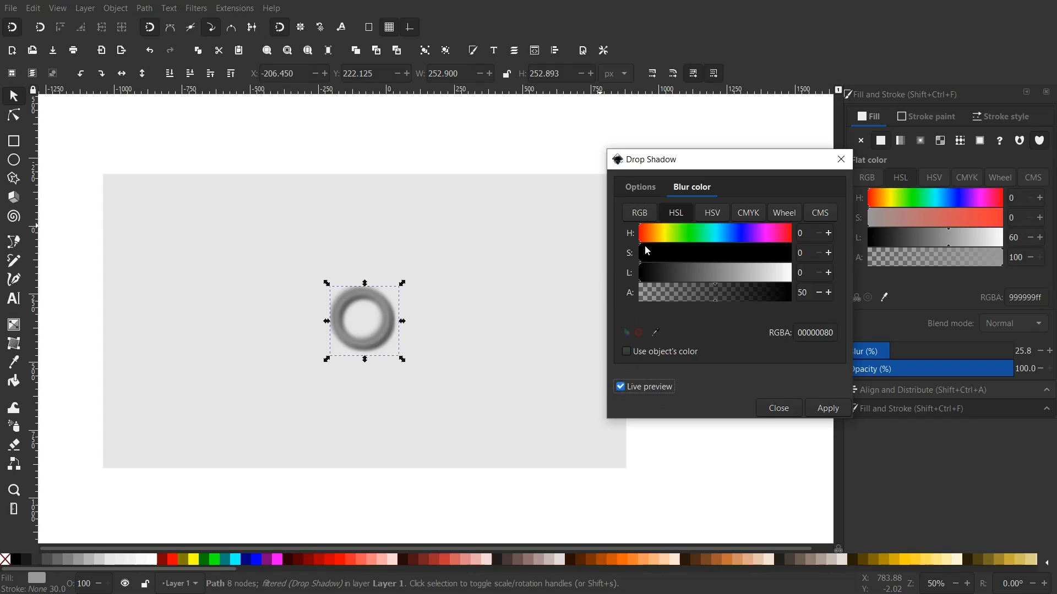
# Step: Change the outer shadow's blur color to white at 50% alpha (ffffff80) and apply it to the centered ring
pyautogui.click(640, 187)
pyautogui.click(692, 187)
pyautogui.click(776, 273)
pyautogui.click(790, 274)
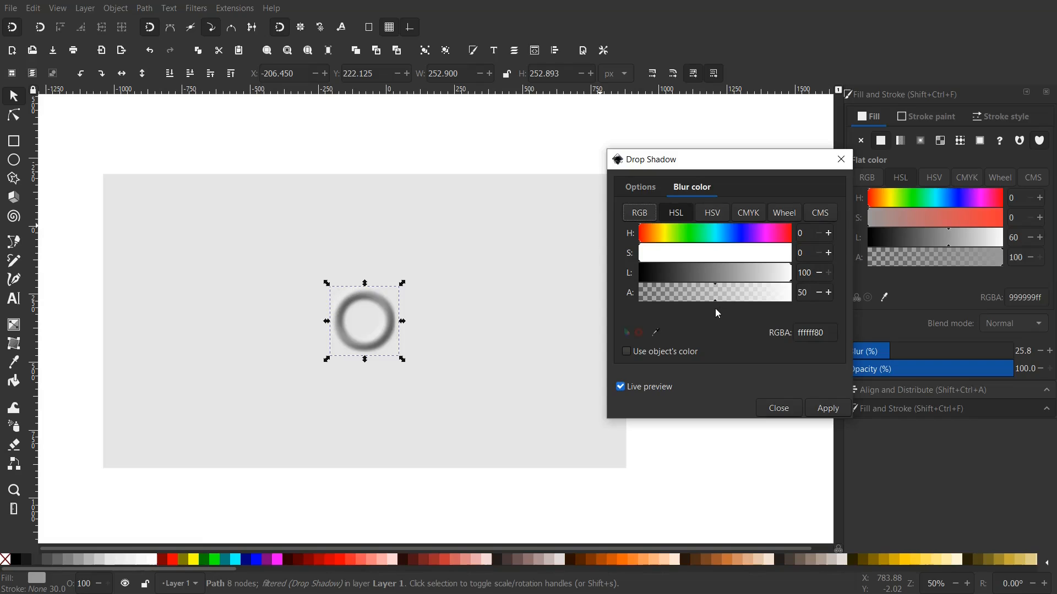
pyautogui.click(819, 411)
# Step: Set the outer shadow's horizontal and vertical offsets to 4 px
pyautogui.click(631, 188)
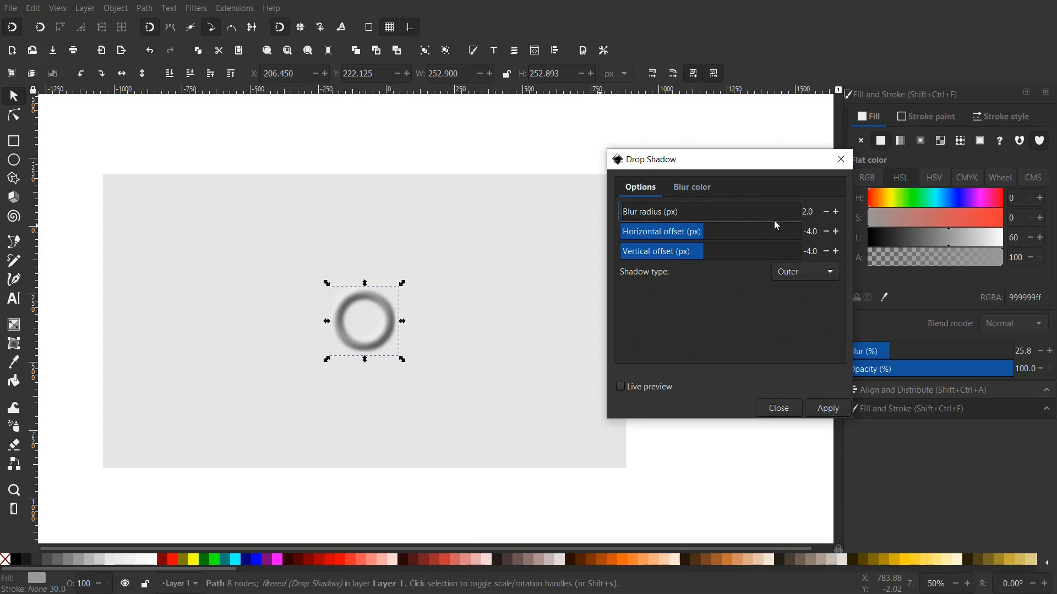
pyautogui.moveTo(822, 231); pyautogui.dragTo(772, 230)
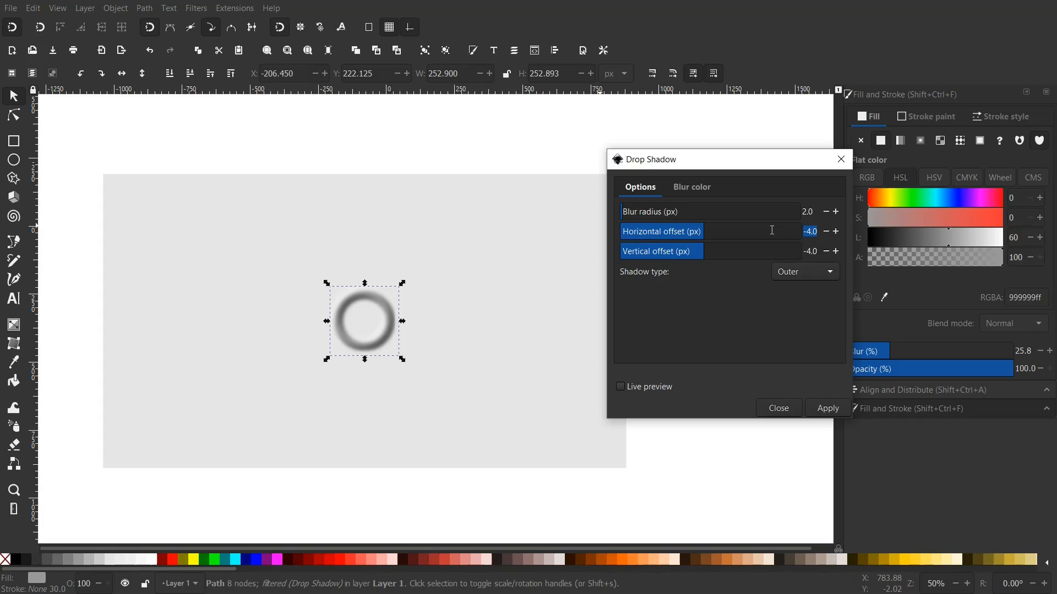
pyautogui.write('4')
pyautogui.press('Return')
pyautogui.moveTo(818, 250); pyautogui.dragTo(789, 257)
pyautogui.write('4')
pyautogui.press('Return')
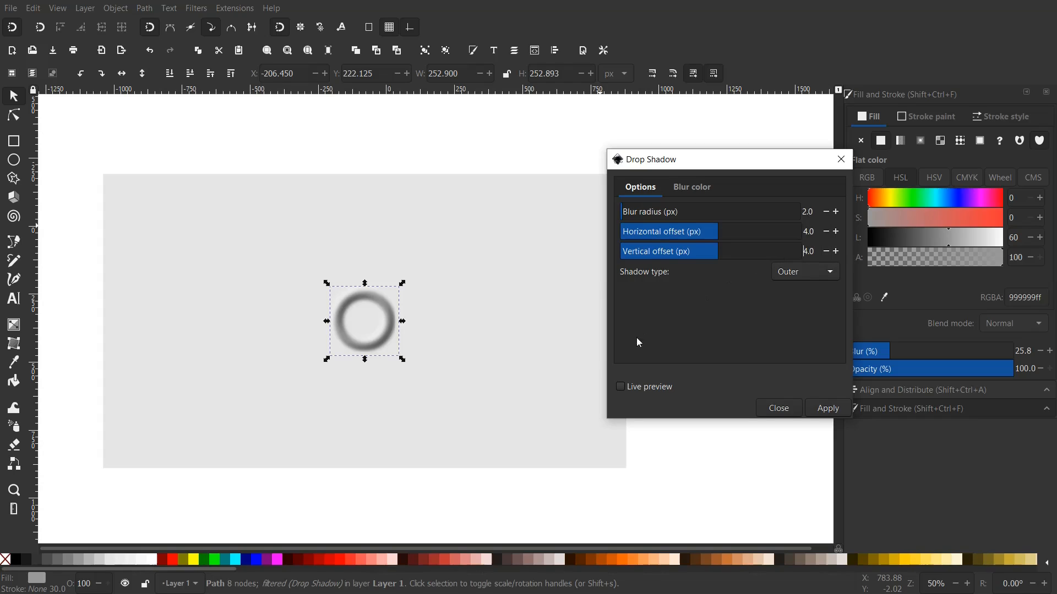
# Step: Preview the outer shadow, change its blur color to black at 50% alpha (00000080) and apply it
pyautogui.click(625, 389)
pyautogui.click(695, 188)
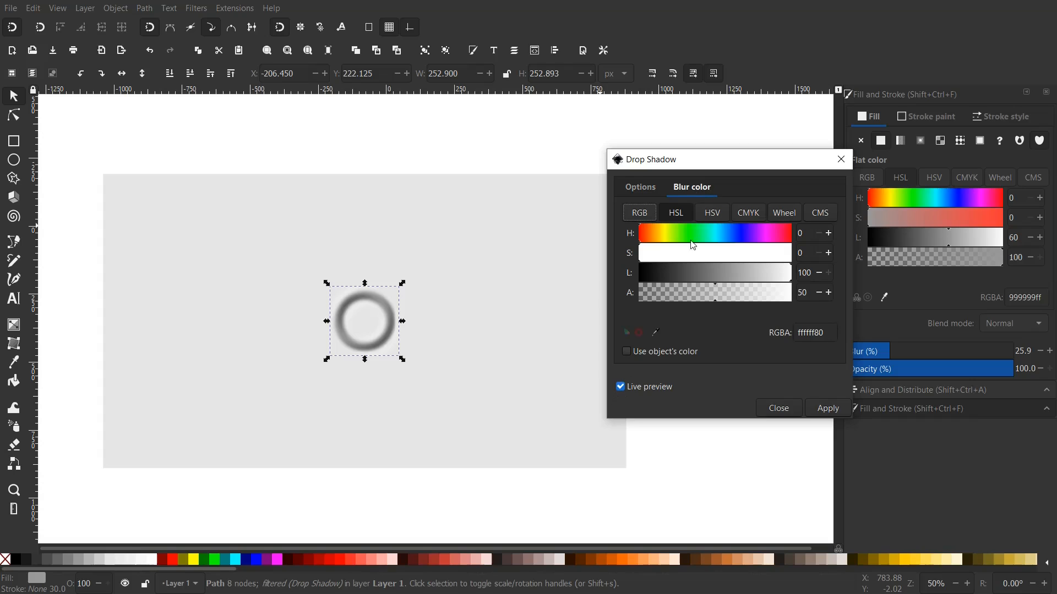
pyautogui.moveTo(691, 275); pyautogui.dragTo(618, 279)
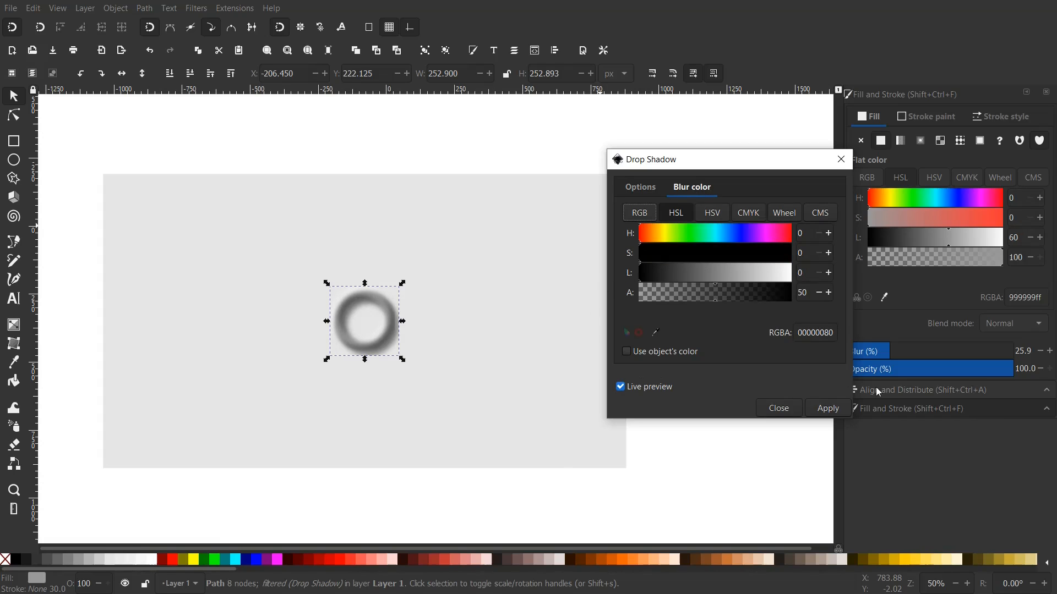
pyautogui.click(827, 410)
# Step: Inspect the ring's shadow edges, reselect the centered ring and open its general settings in the Filter Editor
pyautogui.click(549, 265)
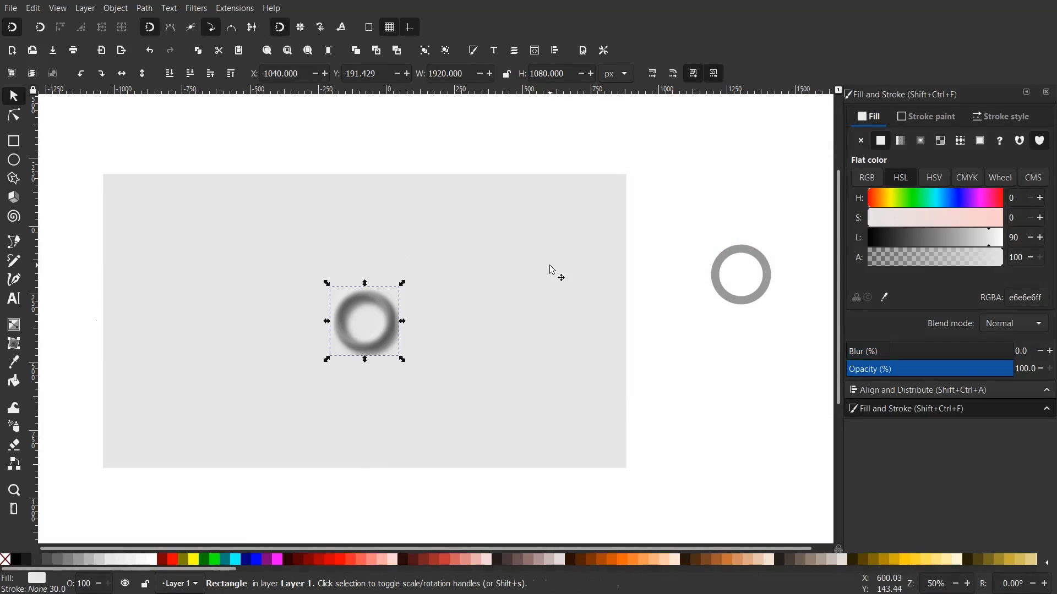
pyautogui.click(704, 388)
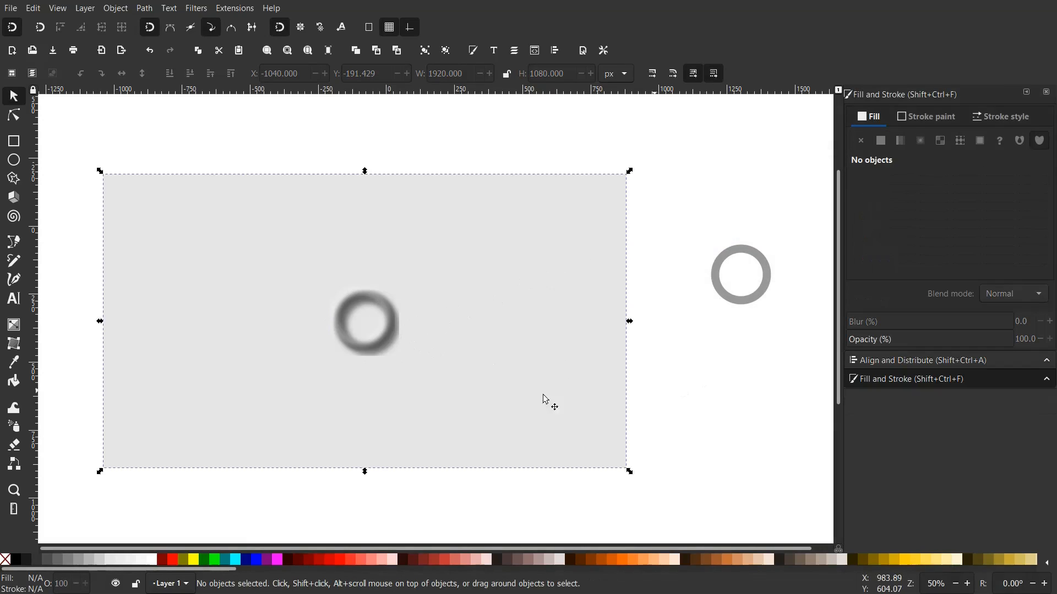
pyautogui.click(464, 398)
pyautogui.scroll(3, 353, 318)
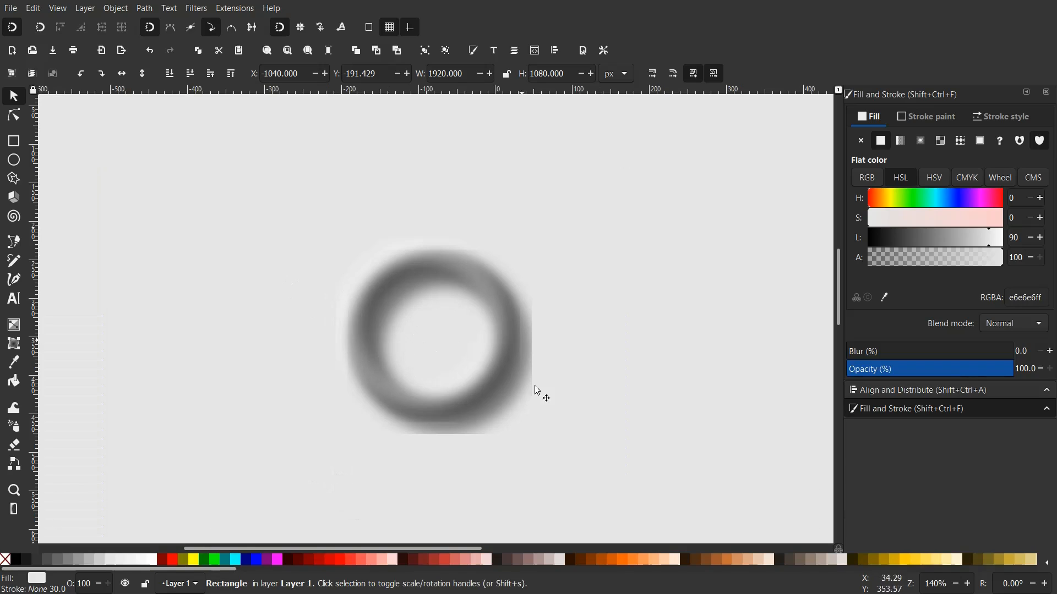
pyautogui.keyDown('ctrl'); pyautogui.scroll(-4, 458, 383); pyautogui.keyUp('ctrl')
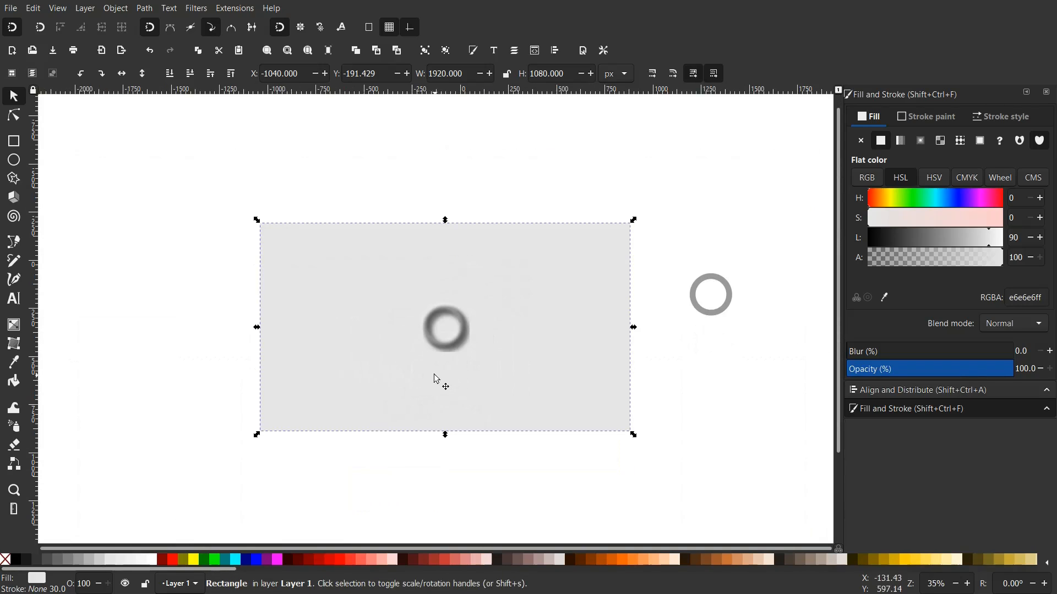
pyautogui.click(447, 341)
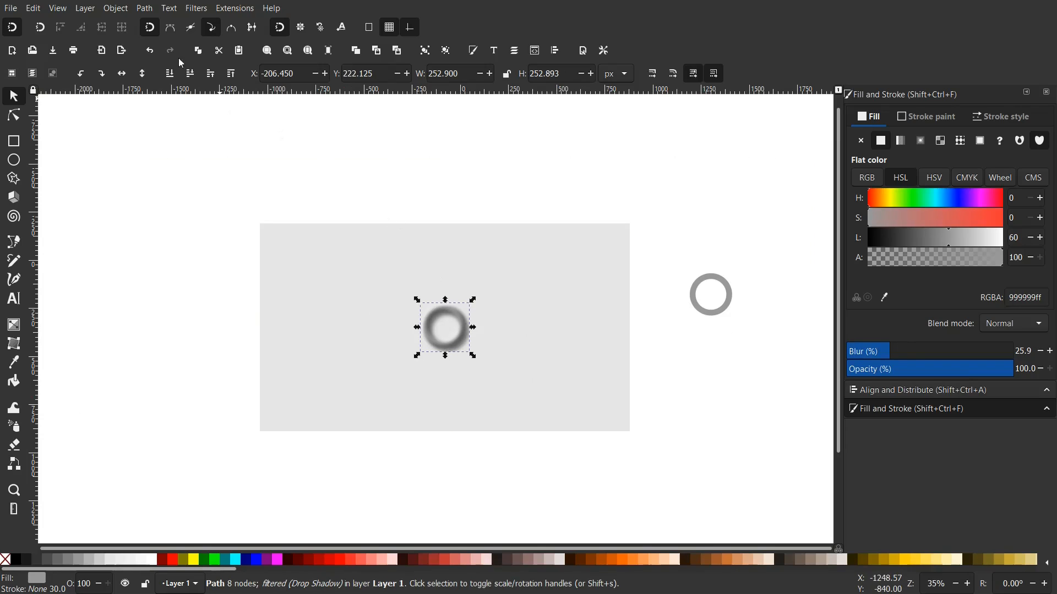
pyautogui.click(196, 9)
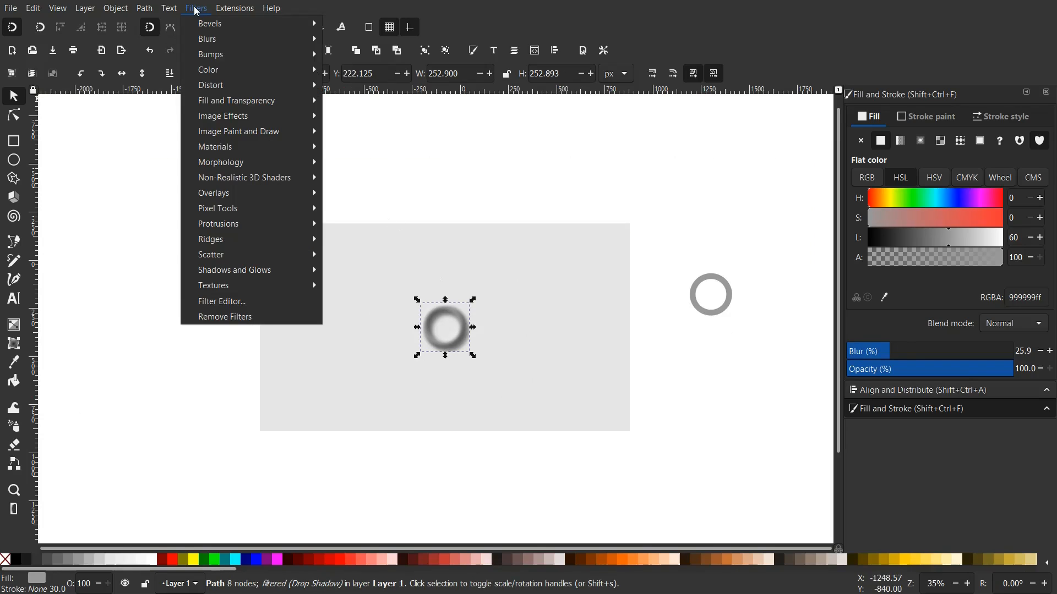
pyautogui.click(219, 301)
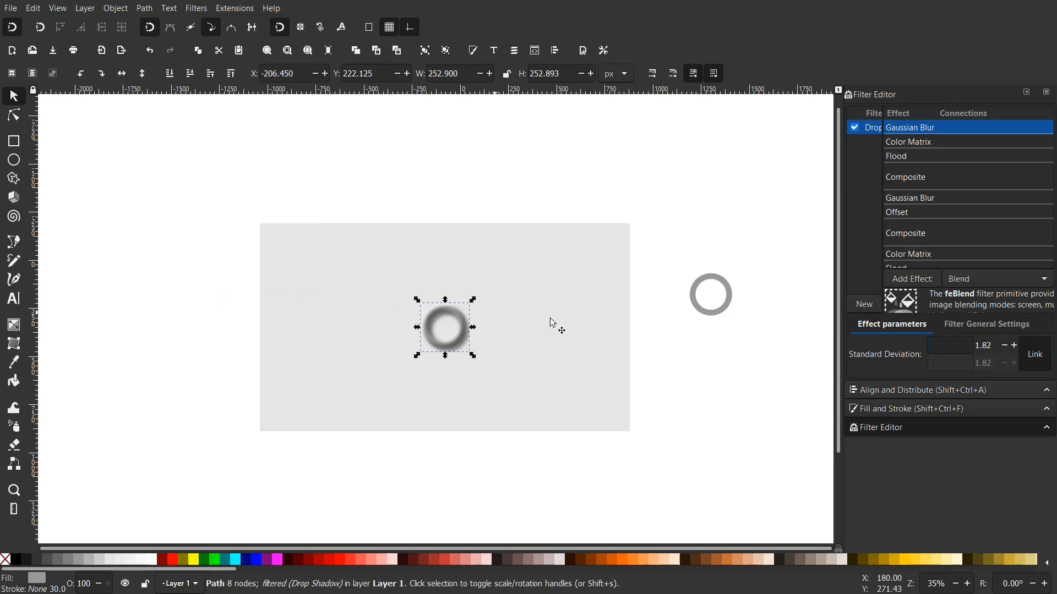
pyautogui.click(972, 327)
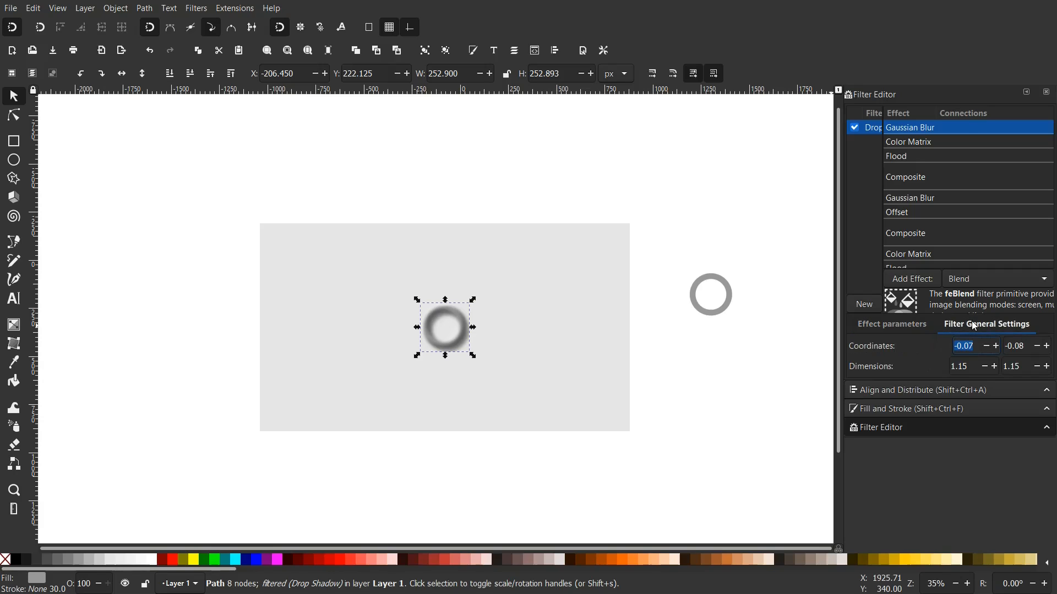
# Step: Widen the ring's filter effects region to 1.30
pyautogui.click(994, 366)
pyautogui.click(994, 365)
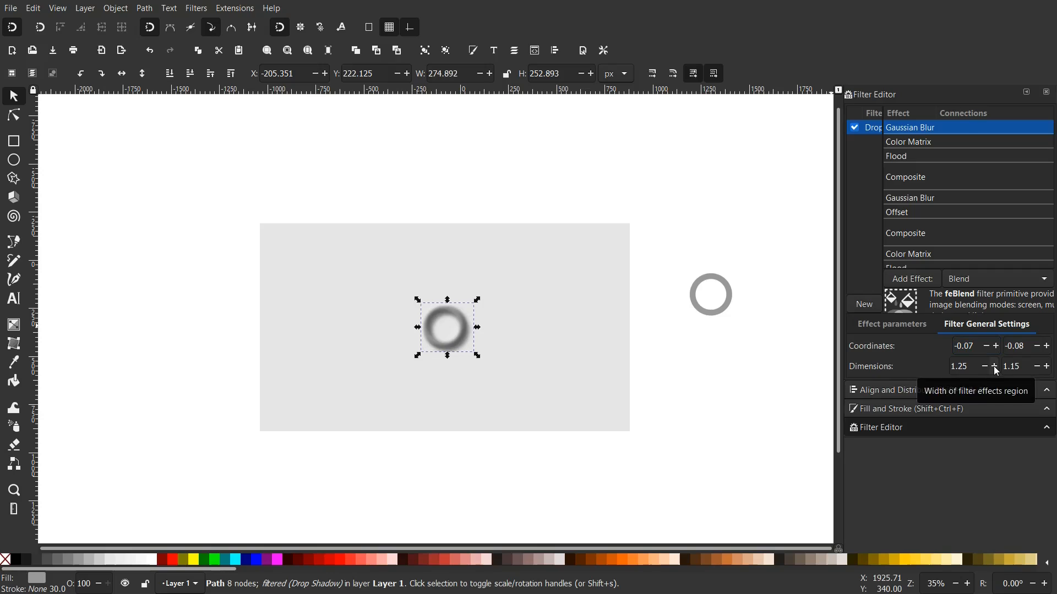
pyautogui.click(994, 367)
pyautogui.click(994, 367)
pyautogui.click(994, 366)
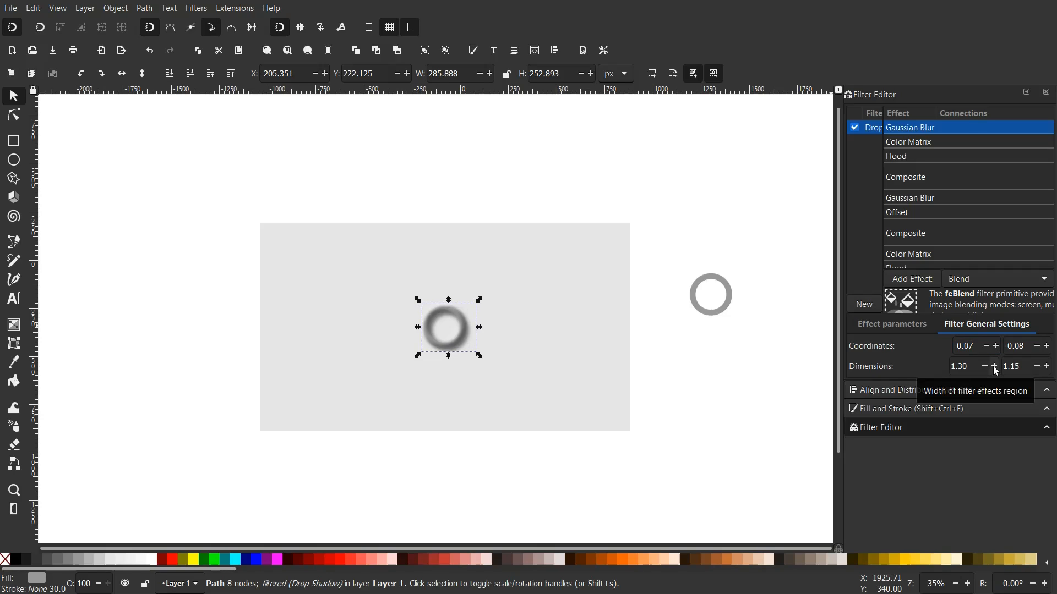
pyautogui.click(994, 366)
# Step: Increase the height of the ring's filter effects region to 1.30
pyautogui.click(1047, 366)
pyautogui.click(1047, 367)
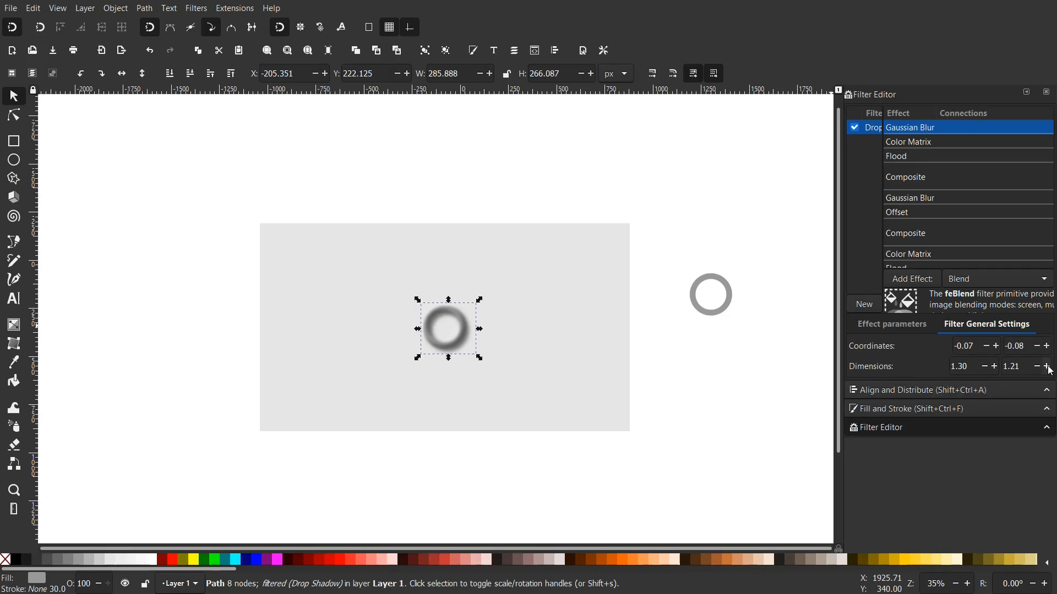
pyautogui.click(1047, 366)
pyautogui.click(1047, 366)
pyautogui.click(1047, 367)
# Step: Set the Y coordinate of the ring's filter effects region to -0.14
pyautogui.click(1038, 346)
pyautogui.click(1038, 346)
pyautogui.click(1038, 346)
pyautogui.click(1038, 346)
pyautogui.click(1038, 346)
pyautogui.click(1038, 346)
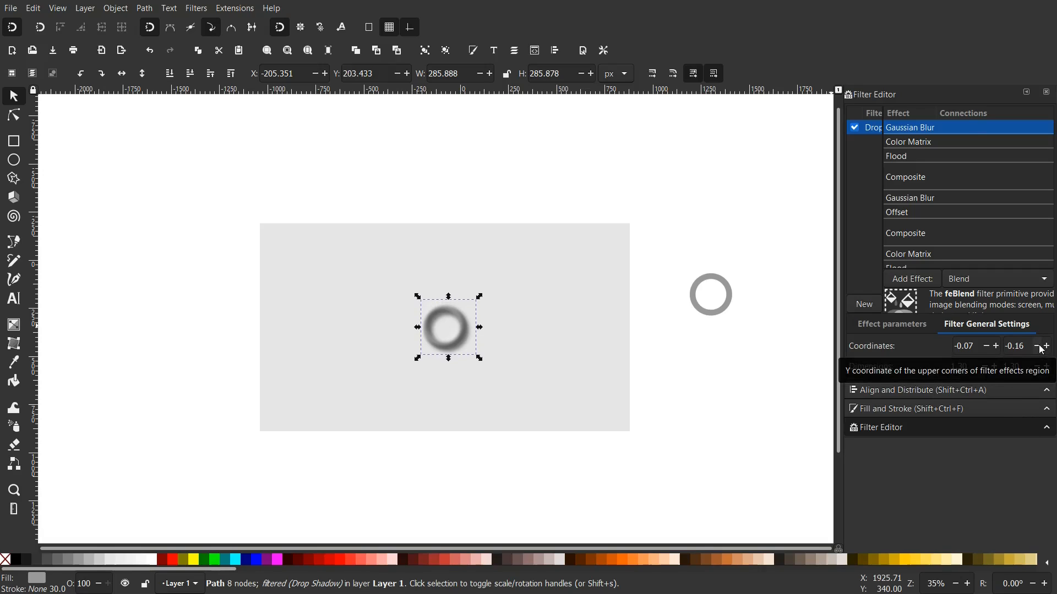
pyautogui.click(1047, 346)
pyautogui.click(1047, 346)
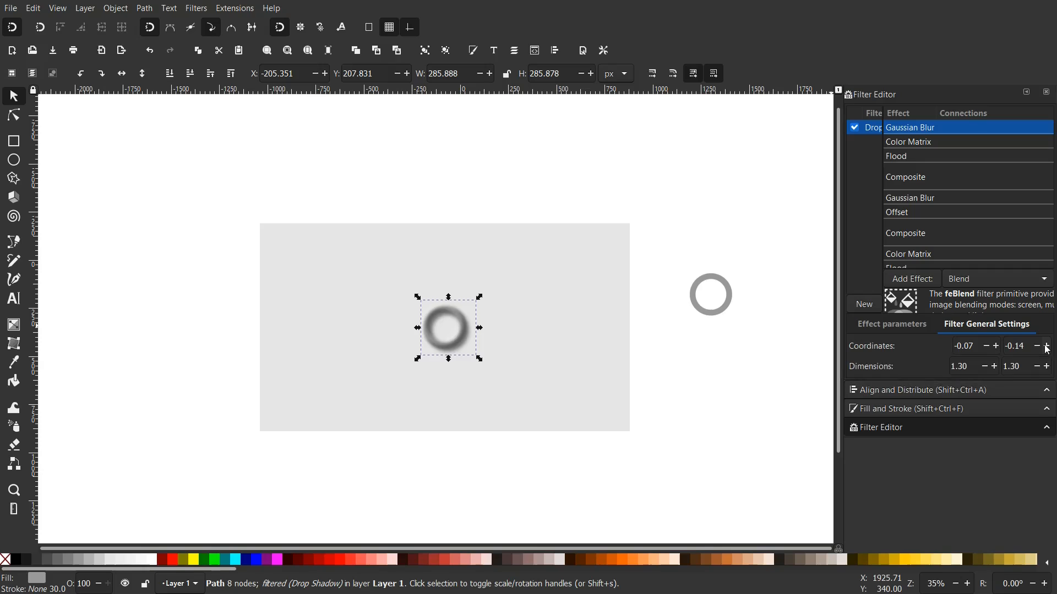
# Step: Set both the X and Y coordinates of the ring's filter effects region to -0.15 and close the Filter Editor
pyautogui.click(1038, 346)
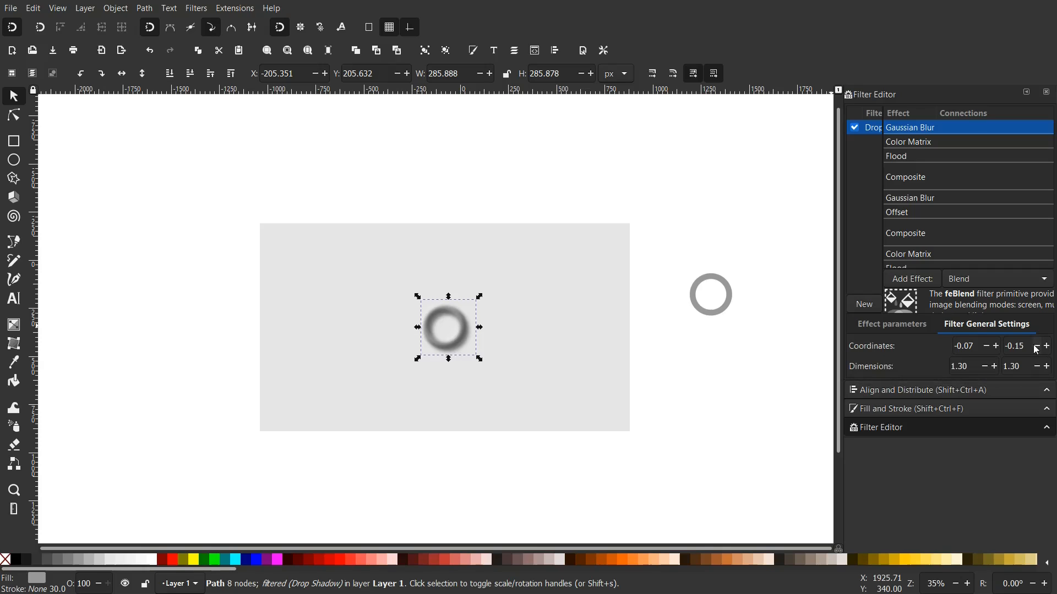
pyautogui.click(989, 347)
pyautogui.click(988, 347)
pyautogui.click(988, 347)
pyautogui.click(988, 347)
pyautogui.click(989, 347)
pyautogui.click(988, 347)
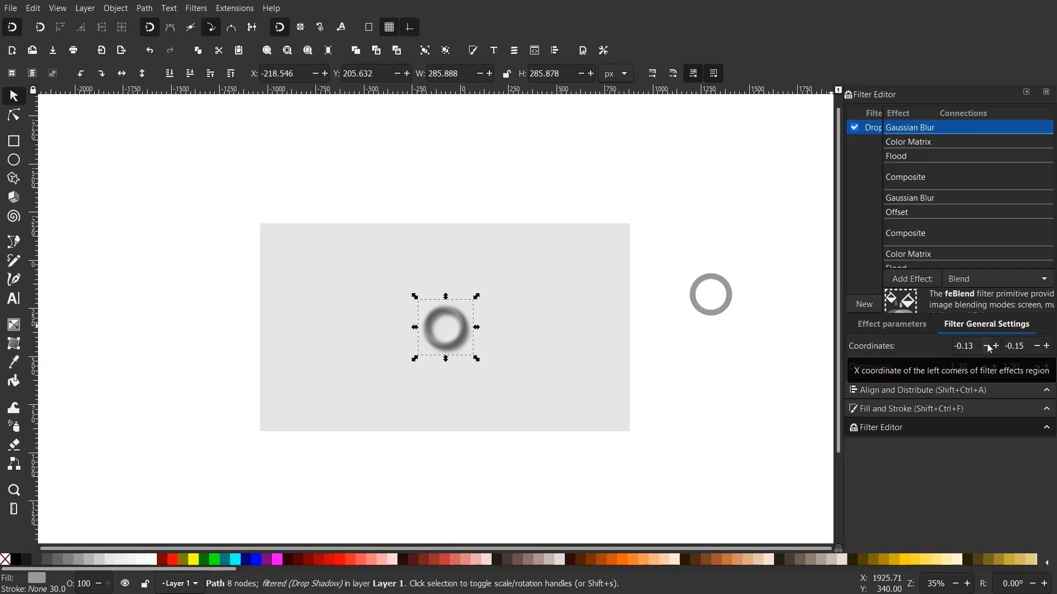
pyautogui.click(988, 347)
pyautogui.click(989, 347)
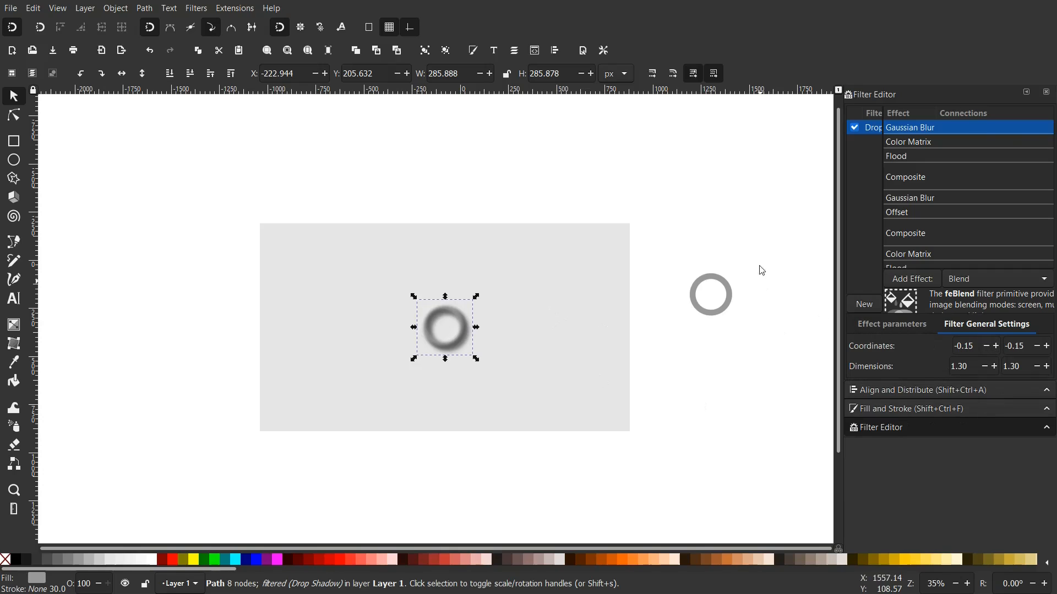
pyautogui.click(1046, 92)
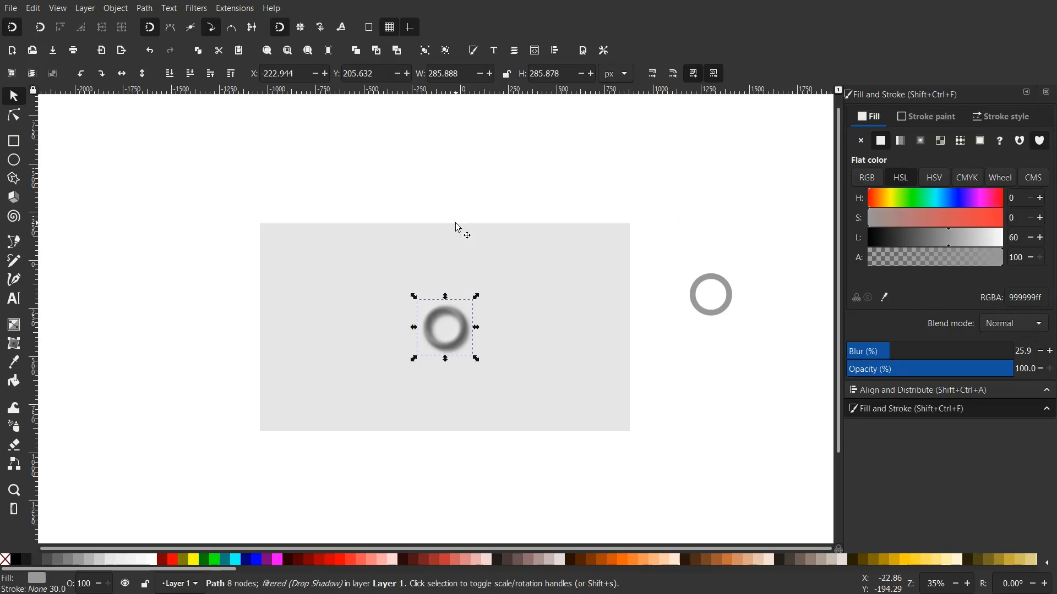
# Step: Recolor the background rectangle with the #999999 gray sampled from the spare ring beside the page
pyautogui.press('Escape')
pyautogui.click(439, 349)
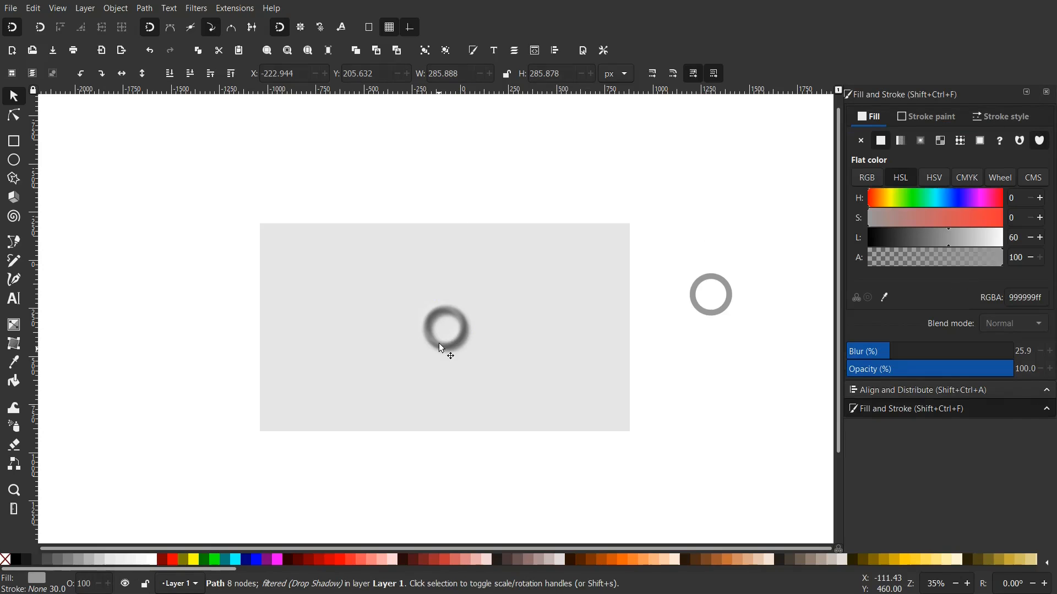
pyautogui.click(322, 371)
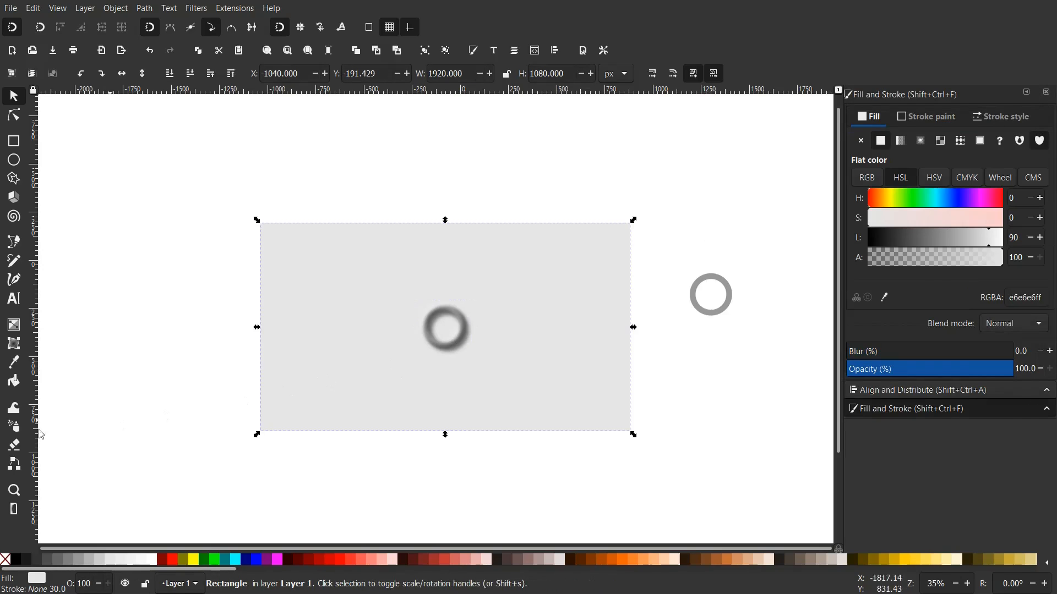
pyautogui.click(14, 362)
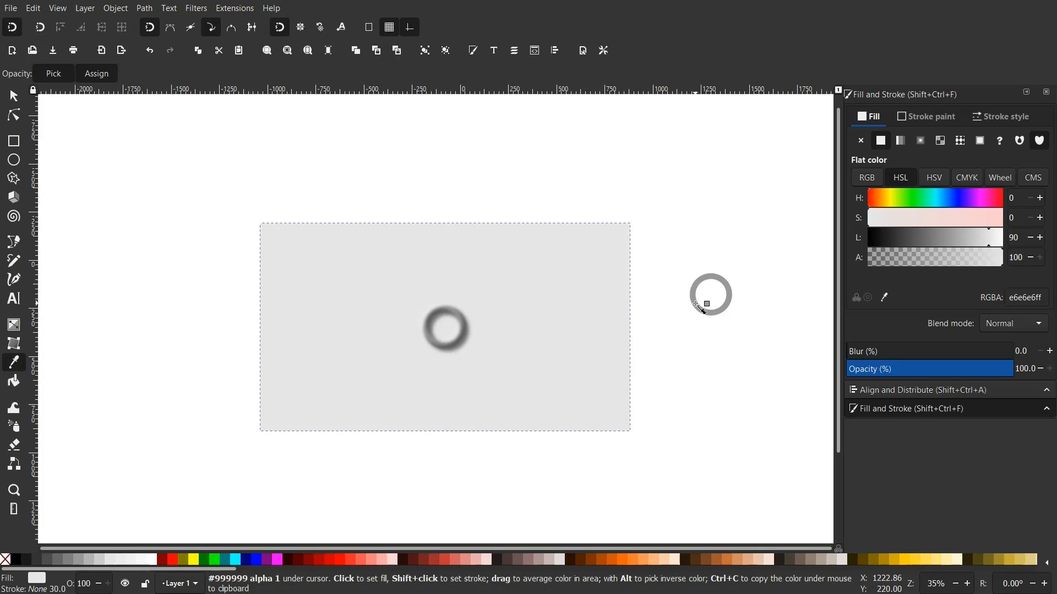
pyautogui.click(697, 305)
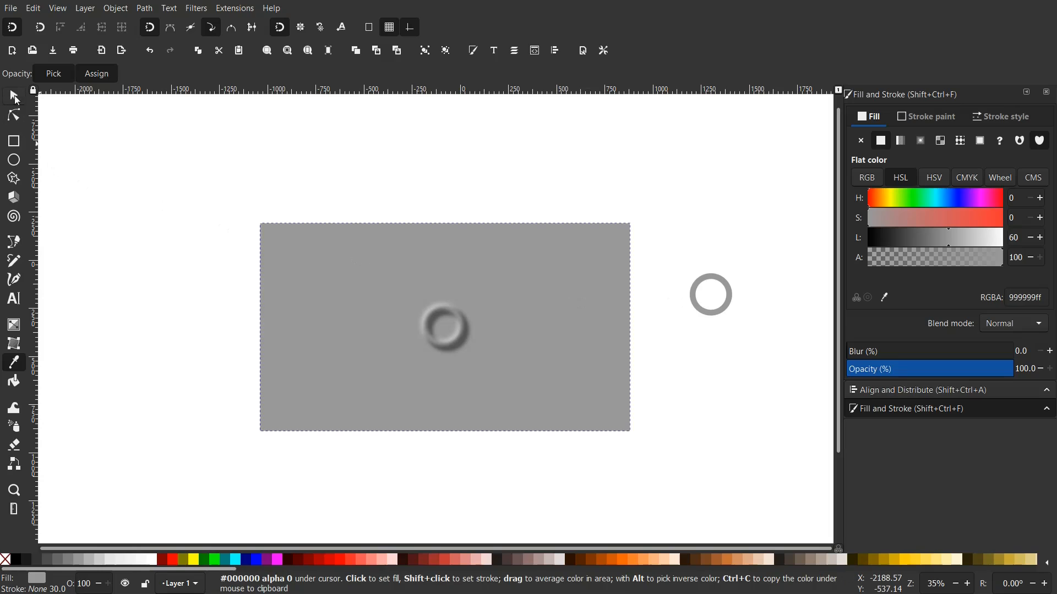
pyautogui.click(14, 97)
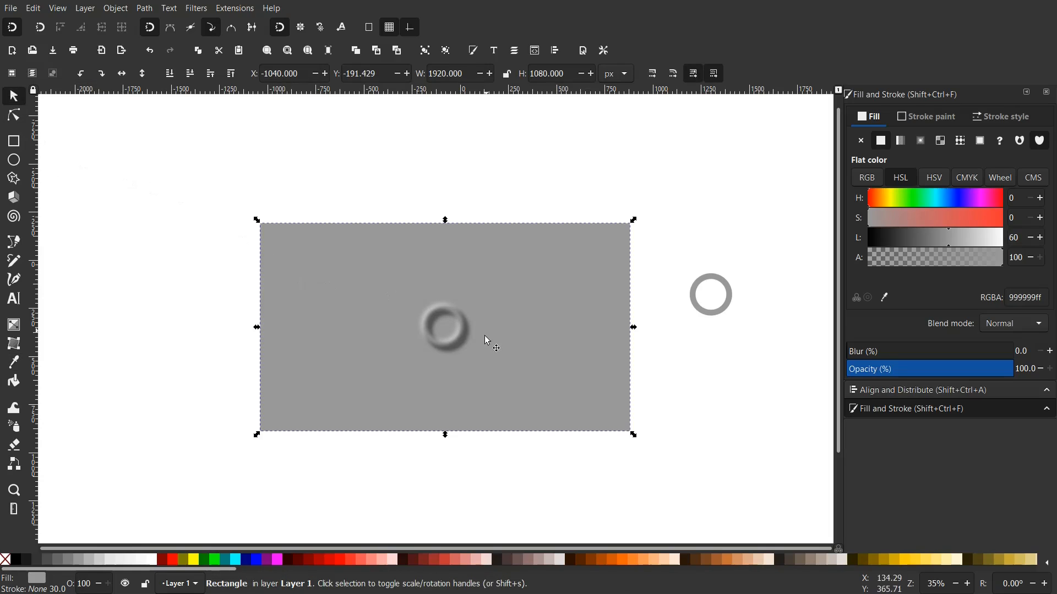
# Step: Duplicate the centered ring and enlarge the copy proportionally around its center to about 605 px wide
pyautogui.click(451, 342)
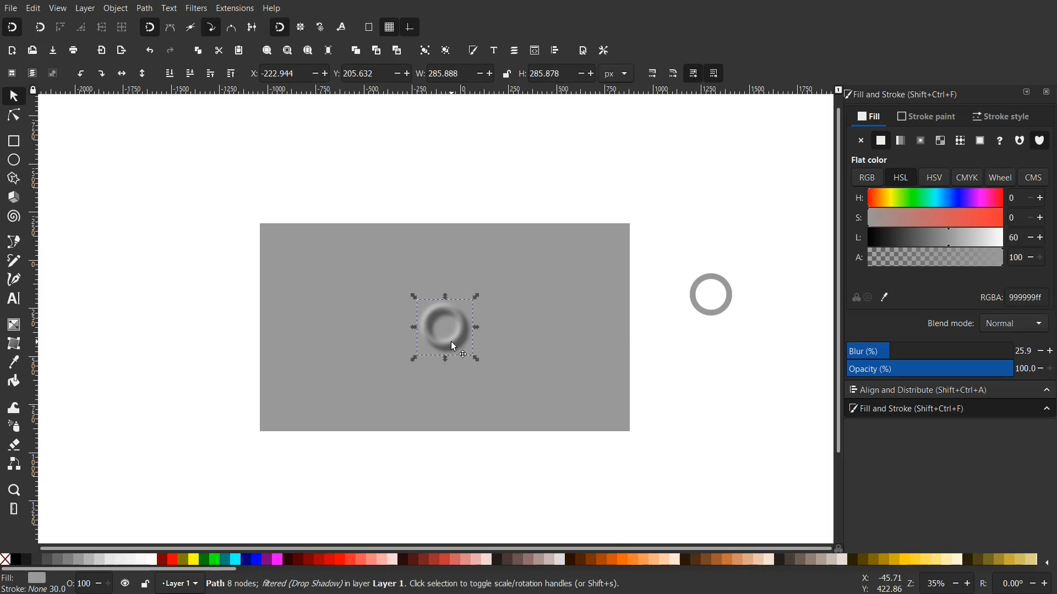
pyautogui.rightClick(451, 343)
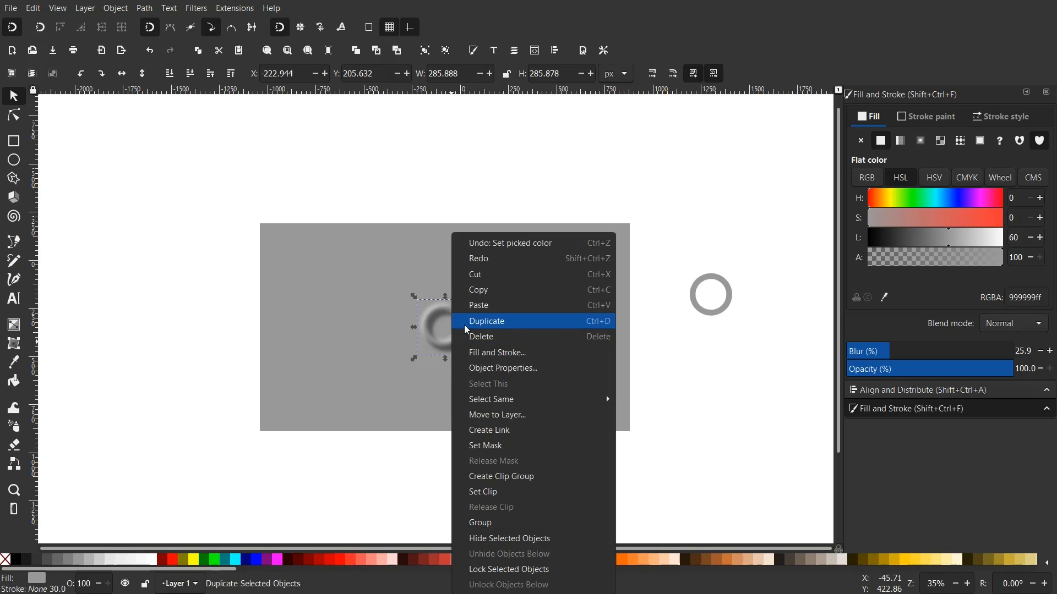
pyautogui.click(466, 329)
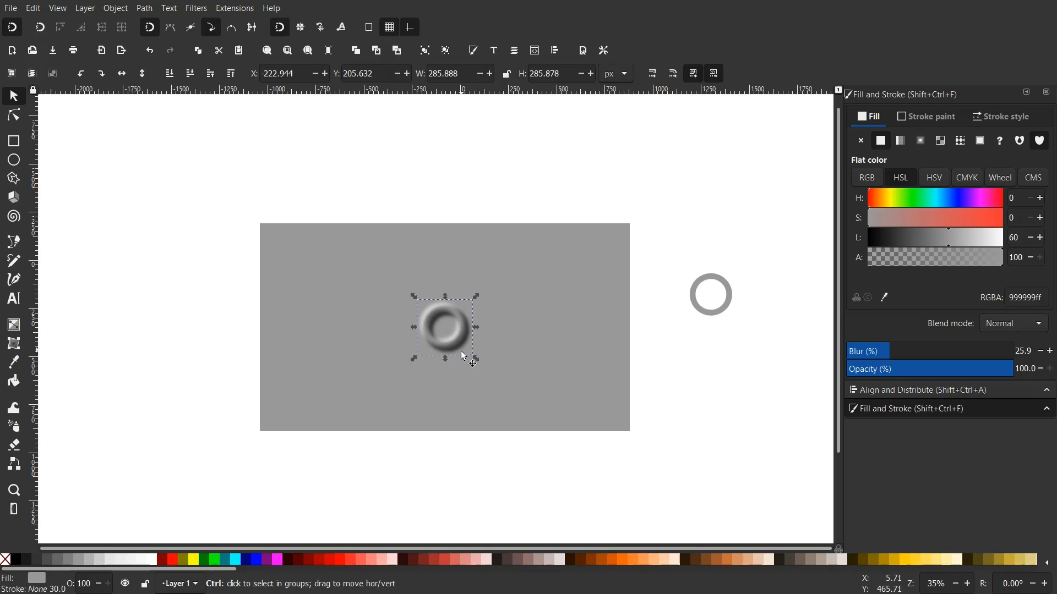
pyautogui.moveTo(477, 361); pyautogui.dragTo(500, 396)
pyautogui.scroll(1, 498, 364)
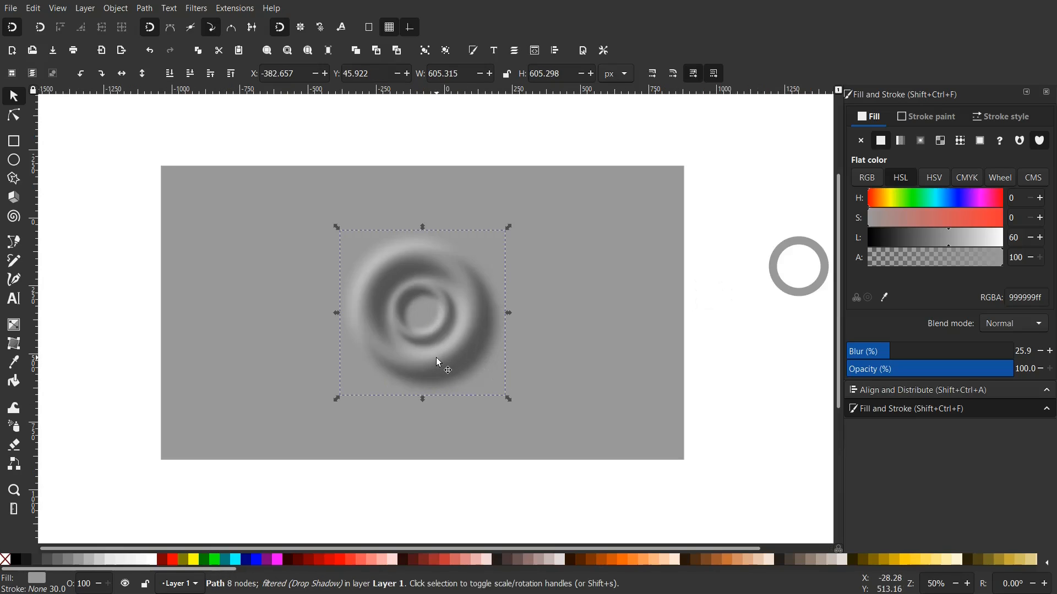
# Step: Duplicate the 605 px ring and enlarge the copy proportionally around its center to about 1293 px wide
pyautogui.click(433, 361)
pyautogui.rightClick(432, 361)
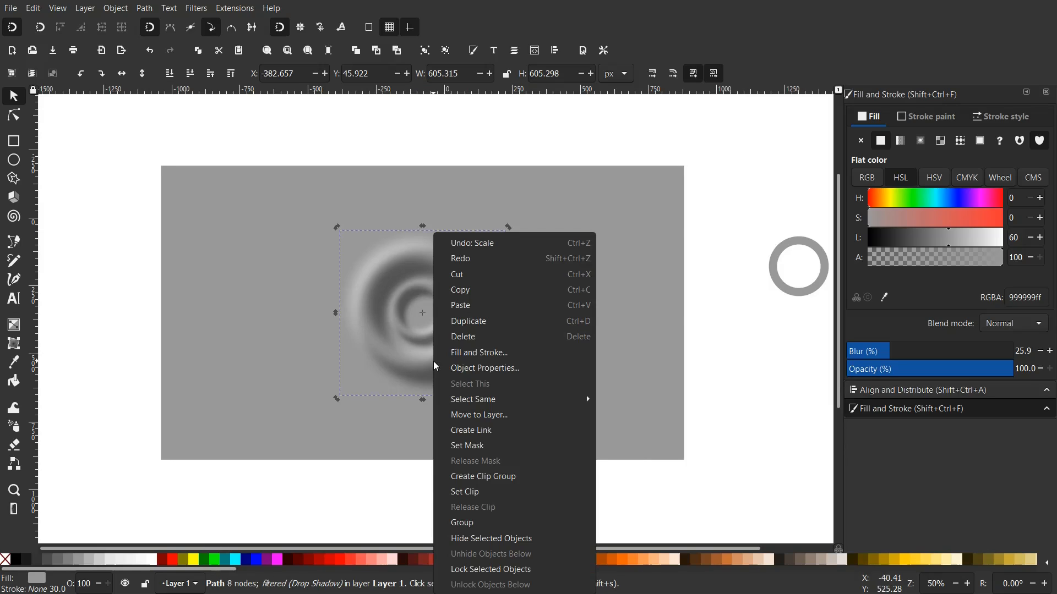
pyautogui.click(467, 322)
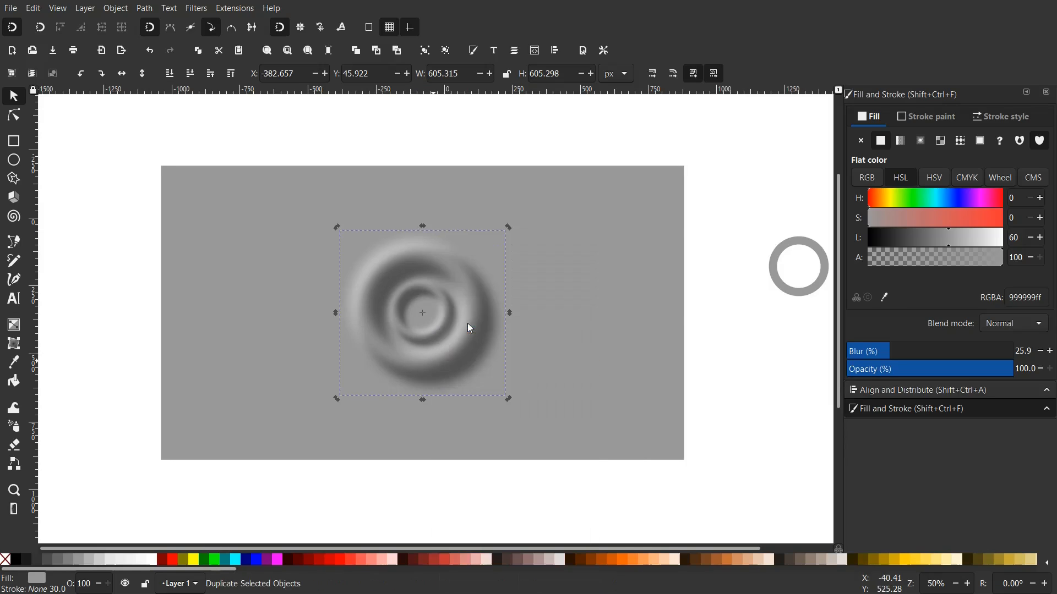
pyautogui.click(468, 355)
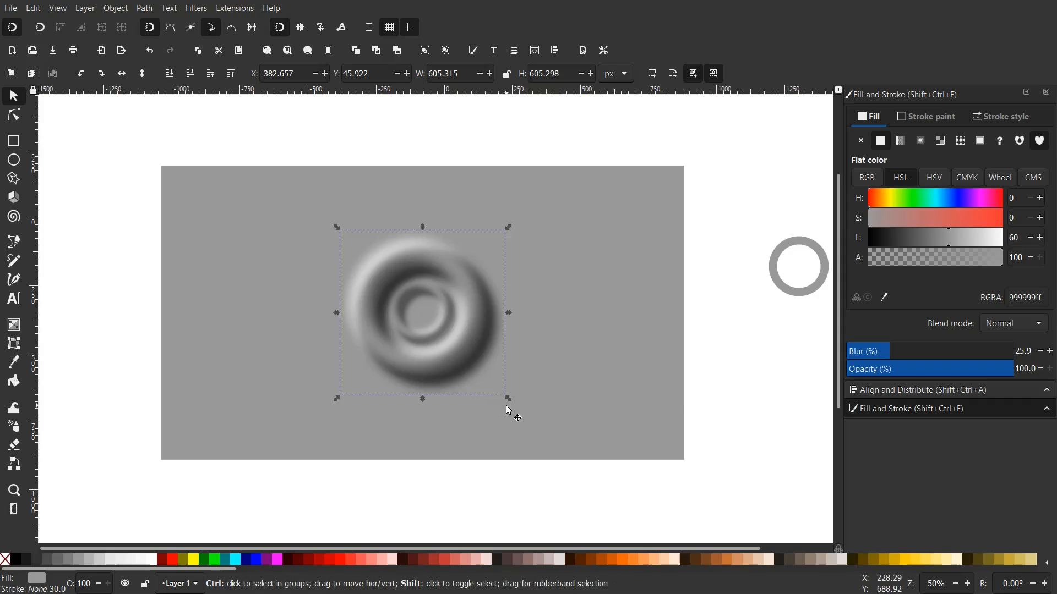
pyautogui.moveTo(508, 400); pyautogui.dragTo(583, 490)
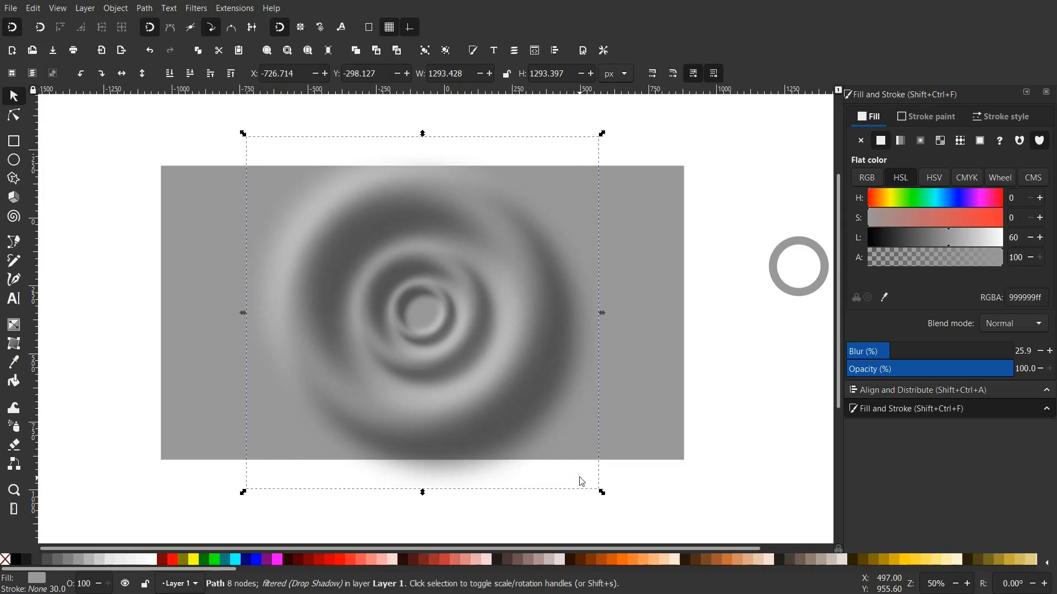
# Step: Duplicate the 1293 px ring and enlarge the copy proportionally around its center to about 2475 px wide
pyautogui.rightClick(486, 397)
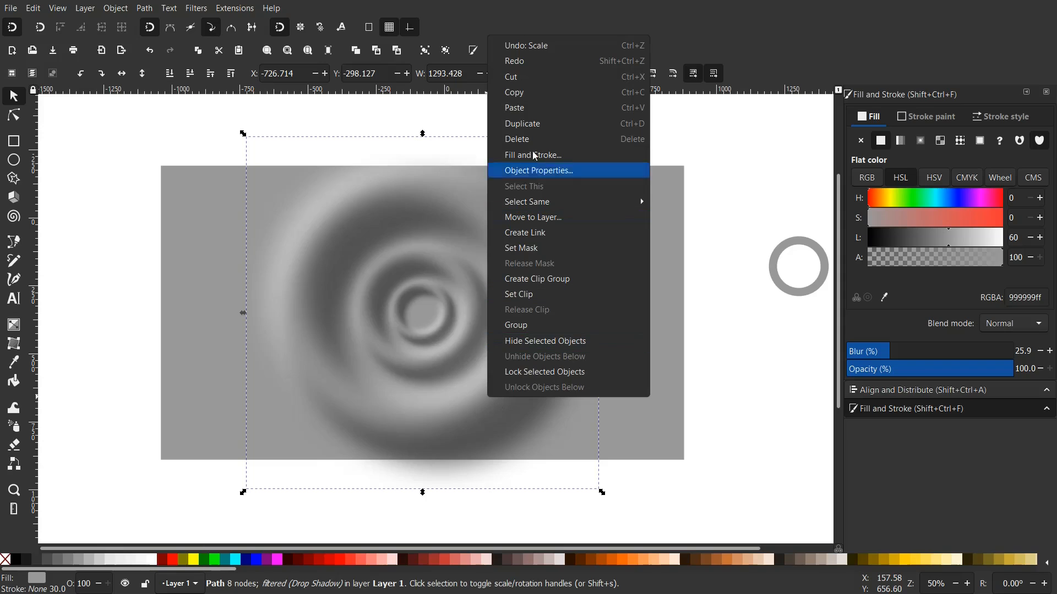
pyautogui.click(536, 134)
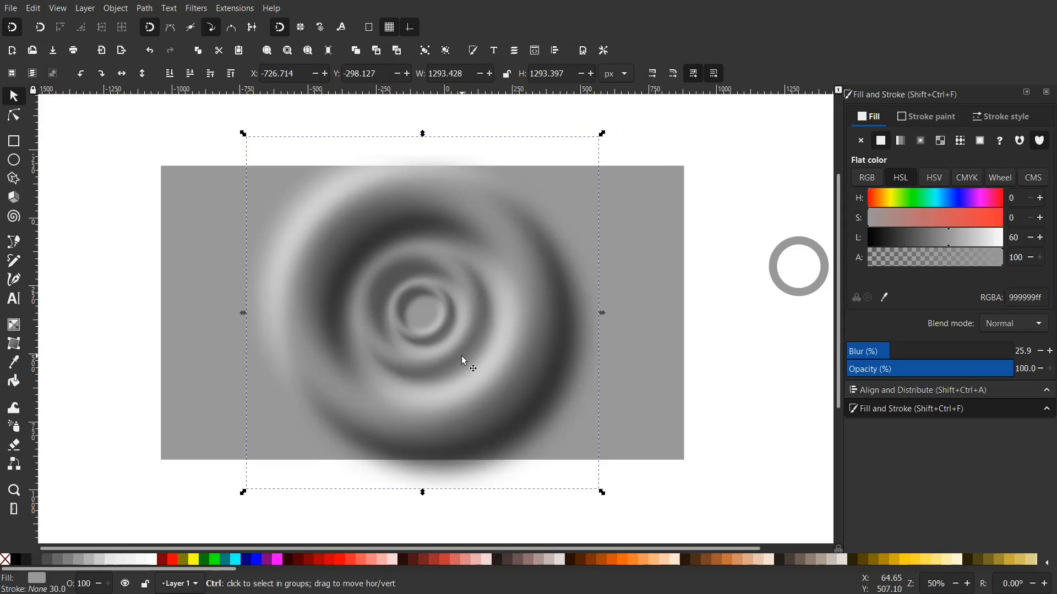
pyautogui.keyDown('ctrl'); pyautogui.scroll(-1, 461, 356); pyautogui.keyUp('ctrl')
pyautogui.moveTo(561, 454); pyautogui.dragTo(647, 554)
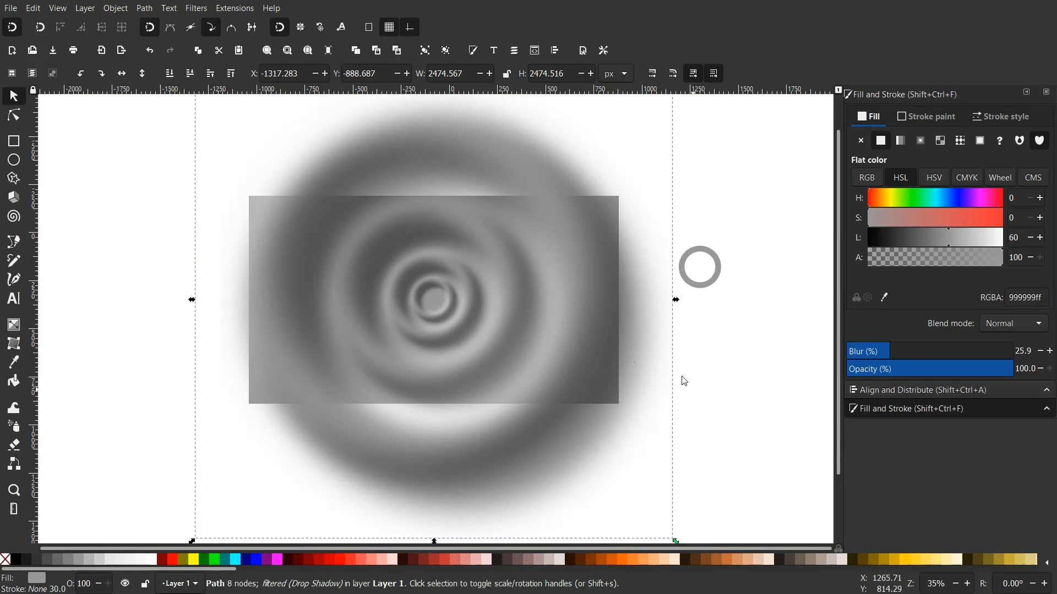
pyautogui.keyDown('ctrl'); pyautogui.scroll(1, 446, 319); pyautogui.keyUp('ctrl')
pyautogui.keyDown('ctrl'); pyautogui.scroll(-1, 451, 368); pyautogui.keyUp('ctrl')
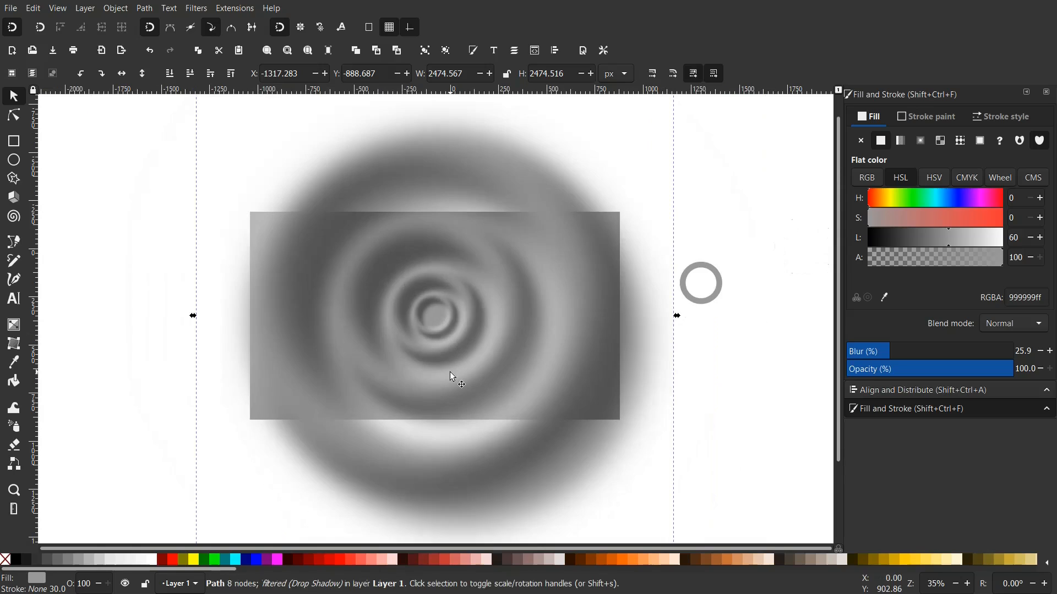
# Step: Select all four concentric rings and group them
pyautogui.keyDown('shift'); pyautogui.click(448, 338); pyautogui.keyUp('shift')
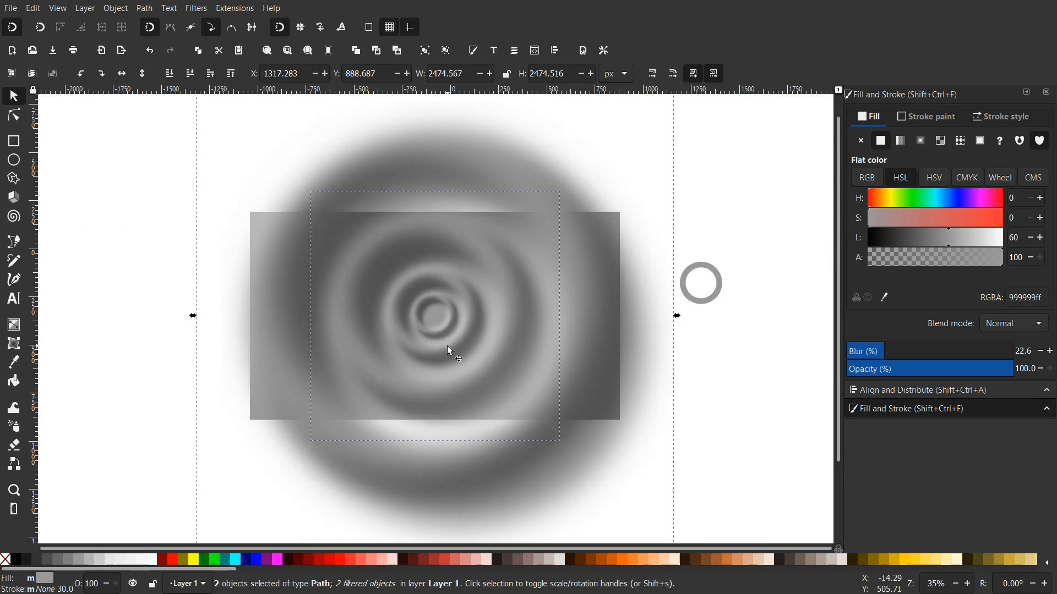
pyautogui.keyDown('shift'); pyautogui.click(440, 331); pyautogui.keyUp('shift')
pyautogui.rightClick(438, 328)
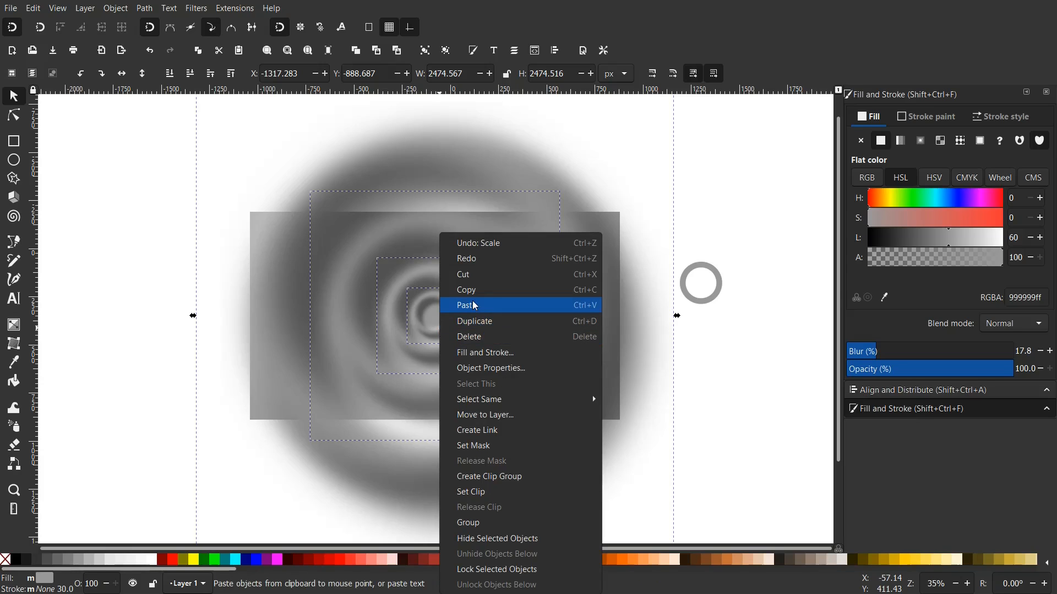
pyautogui.click(486, 526)
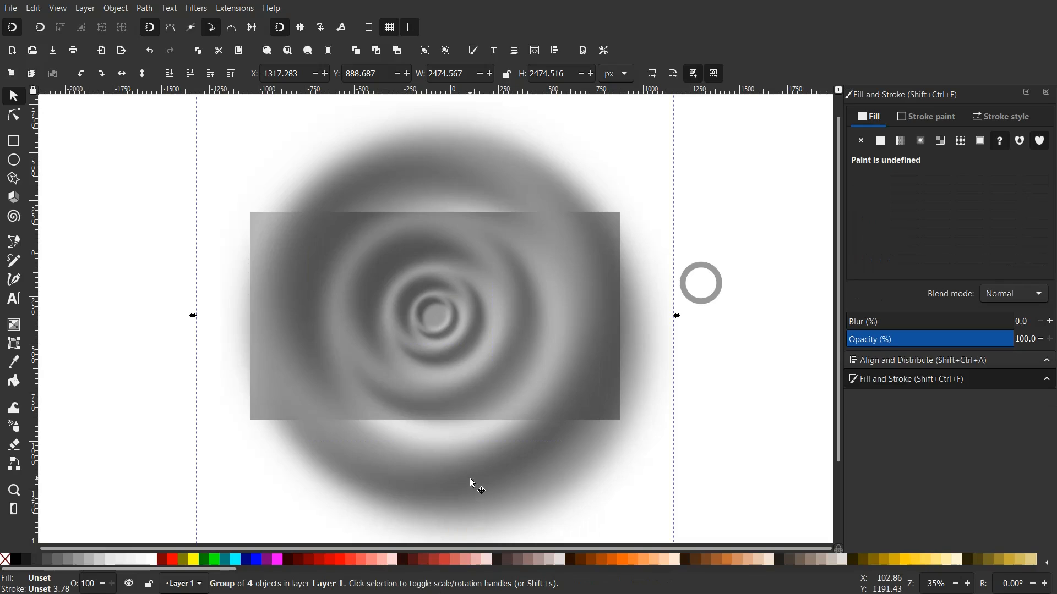
# Step: Skew and rotate the ring group into a tilted ellipse and move it toward the background's lower-right corner
pyautogui.keyDown('ctrl'); pyautogui.scroll(-1, 408, 461); pyautogui.keyUp('ctrl')
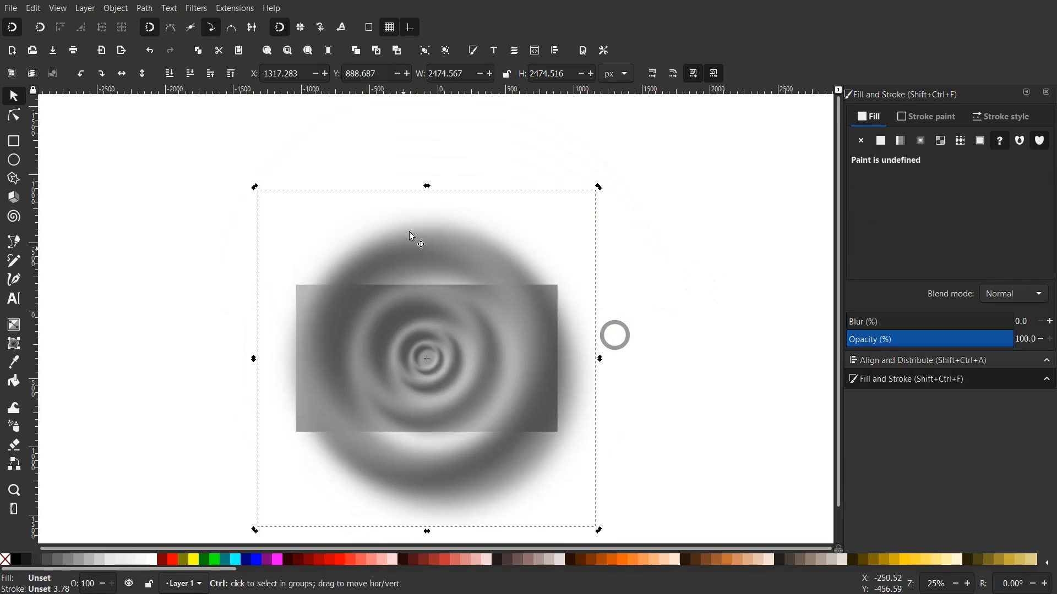
pyautogui.click(422, 197)
pyautogui.moveTo(427, 189); pyautogui.dragTo(460, 189)
pyautogui.moveTo(645, 187); pyautogui.dragTo(663, 228)
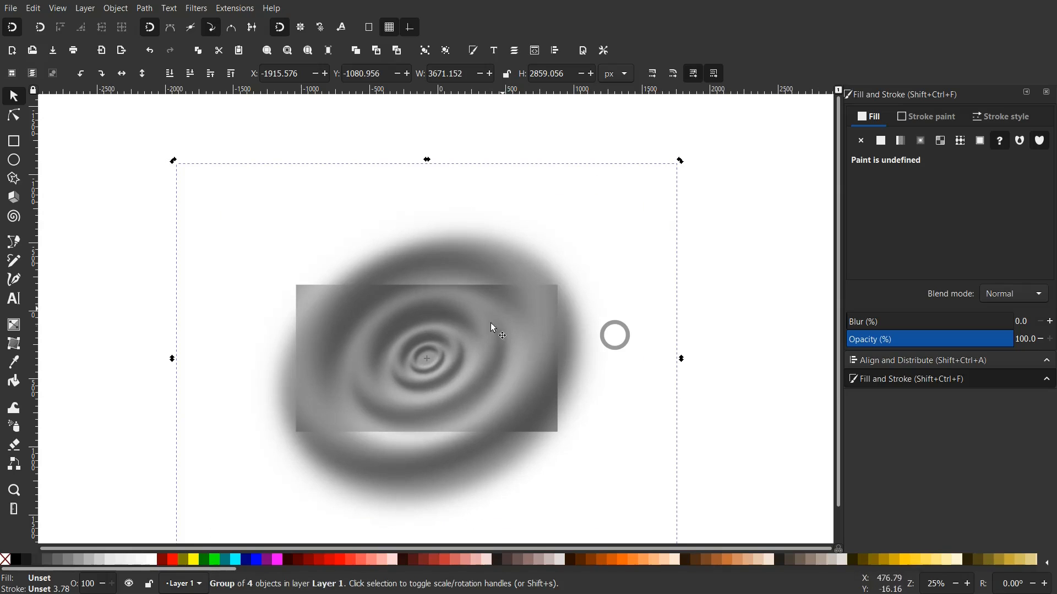
pyautogui.moveTo(422, 387); pyautogui.dragTo(498, 424)
# Step: Duplicate the background rectangle and clip the ring group to the copy, then clear the selection
pyautogui.keyDown('ctrl'); pyautogui.click(324, 333); pyautogui.keyUp('ctrl')
pyautogui.rightClick(325, 332)
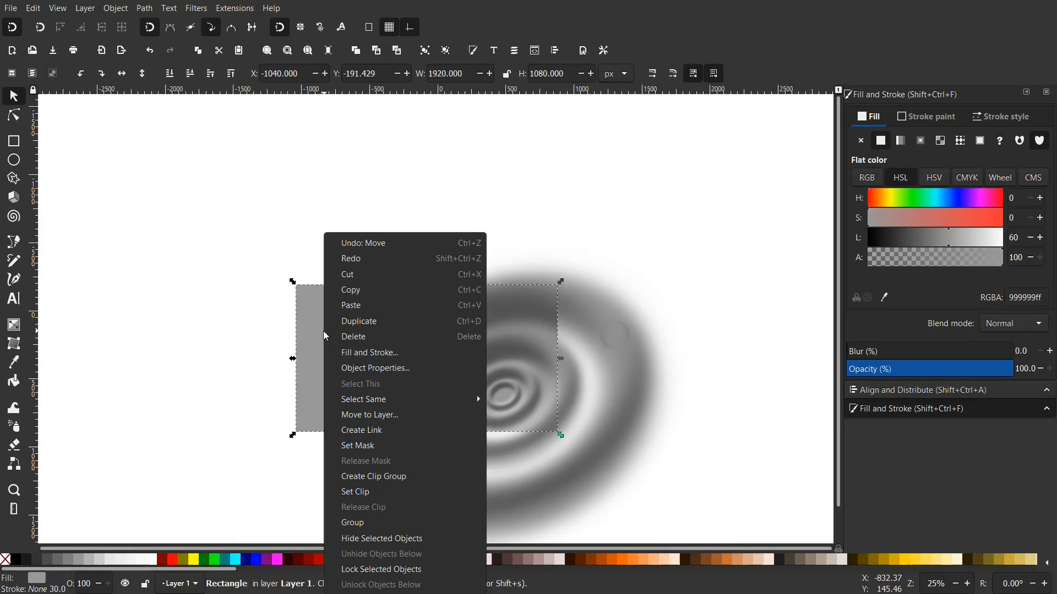
pyautogui.click(347, 320)
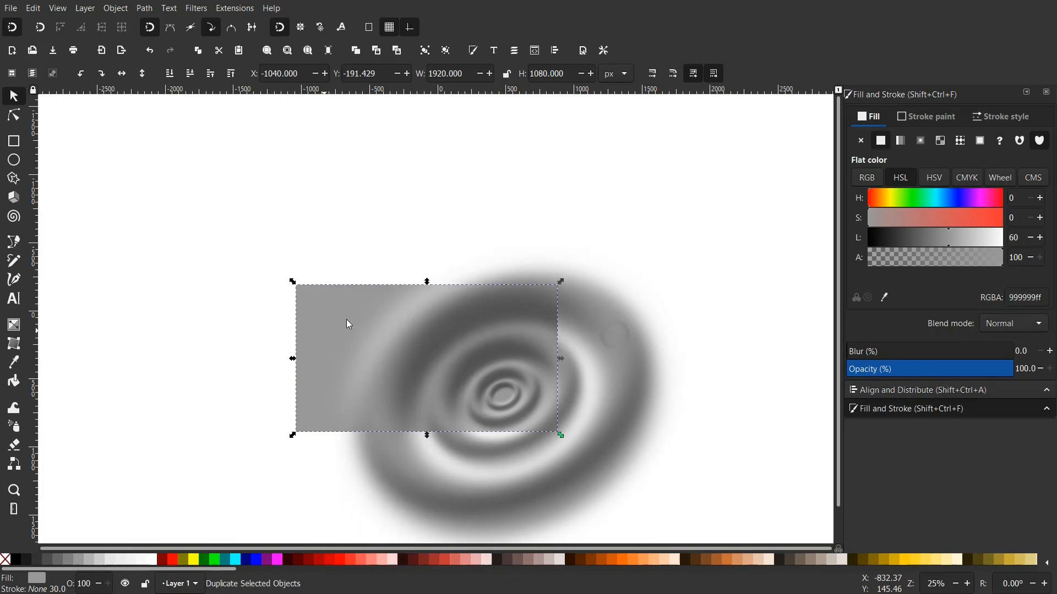
pyautogui.keyDown('shift'); pyautogui.click(612, 348); pyautogui.keyUp('shift')
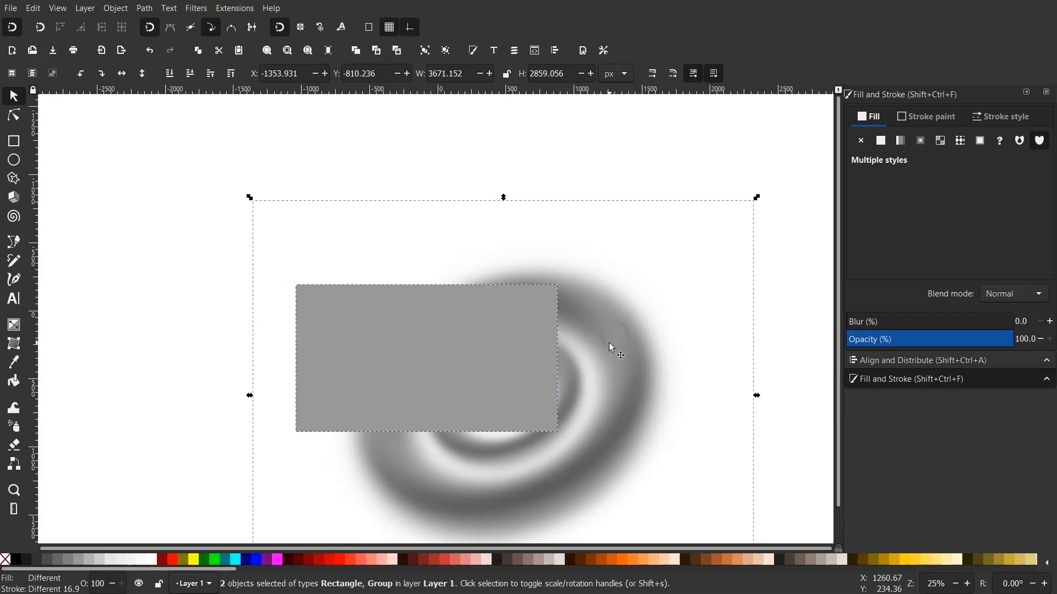
pyautogui.rightClick(425, 396)
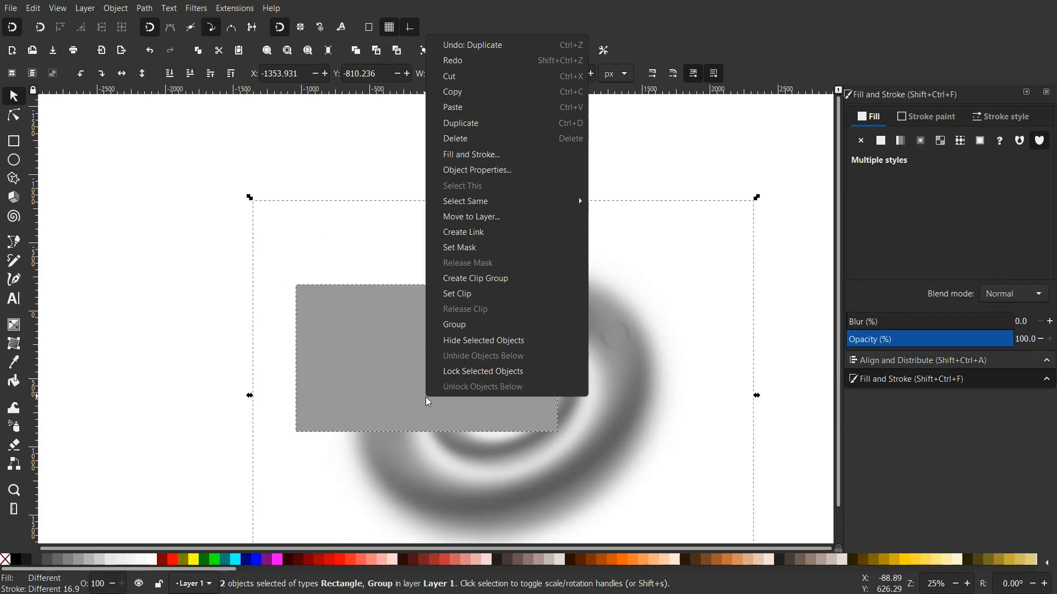
pyautogui.click(460, 297)
pyautogui.click(589, 298)
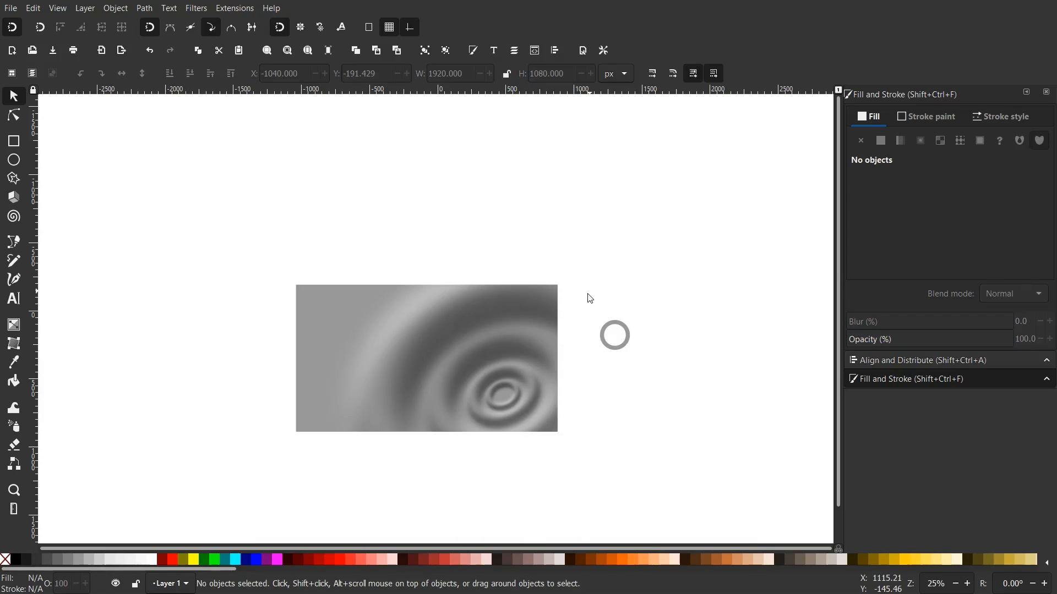
# Step: Duplicate the #999999 background rectangle again so the copy lies over the clipped ring artwork
pyautogui.scroll(2, 542, 402)
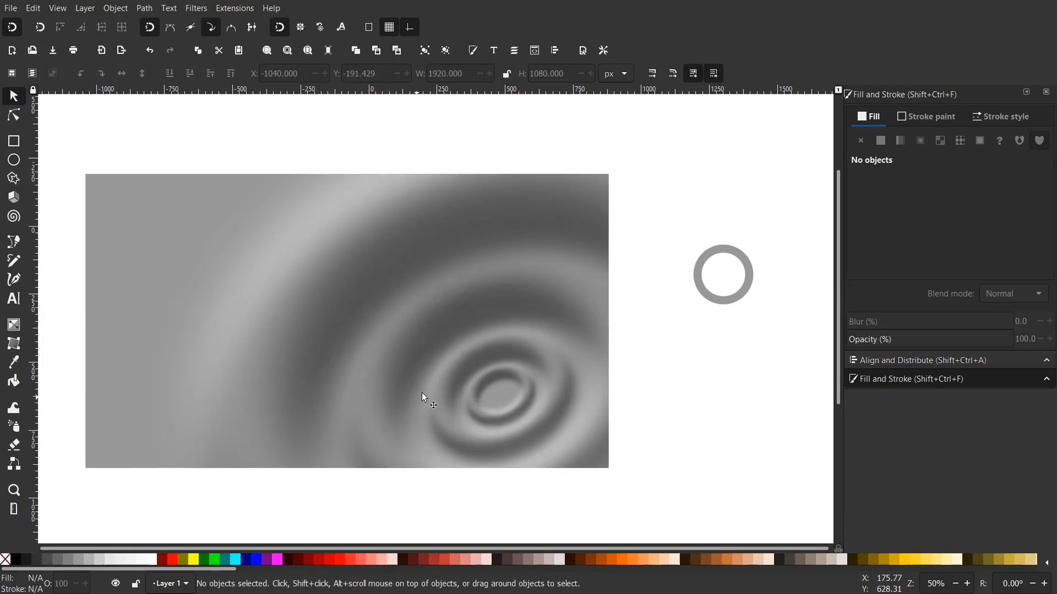
pyautogui.scroll(-1, 421, 392)
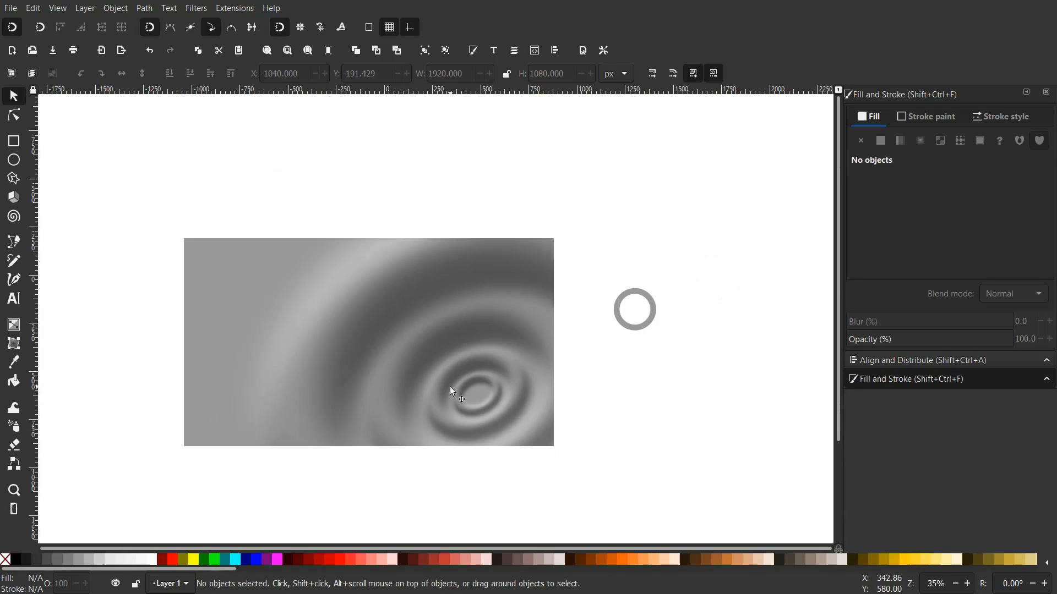
pyautogui.scroll(-4, 362, 372)
pyautogui.click(360, 300)
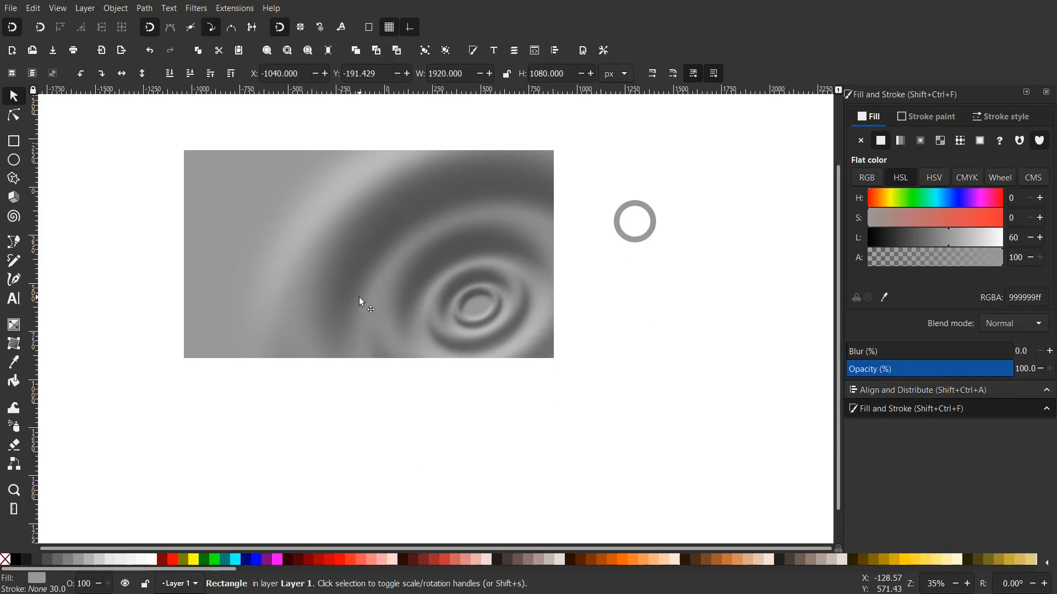
pyautogui.rightClick(359, 302)
pyautogui.click(375, 319)
pyautogui.scroll(-1, 376, 316)
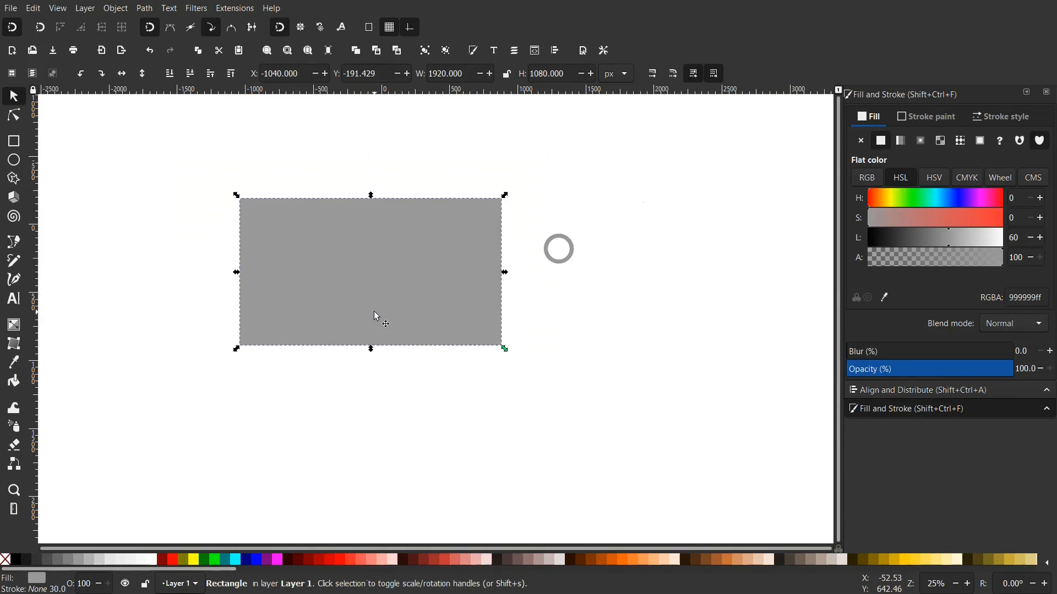
# Step: Delete the extra rectangle copy covering the clipped ring artwork and the leftover small ring beside the background
pyautogui.moveTo(372, 294); pyautogui.dragTo(381, 382)
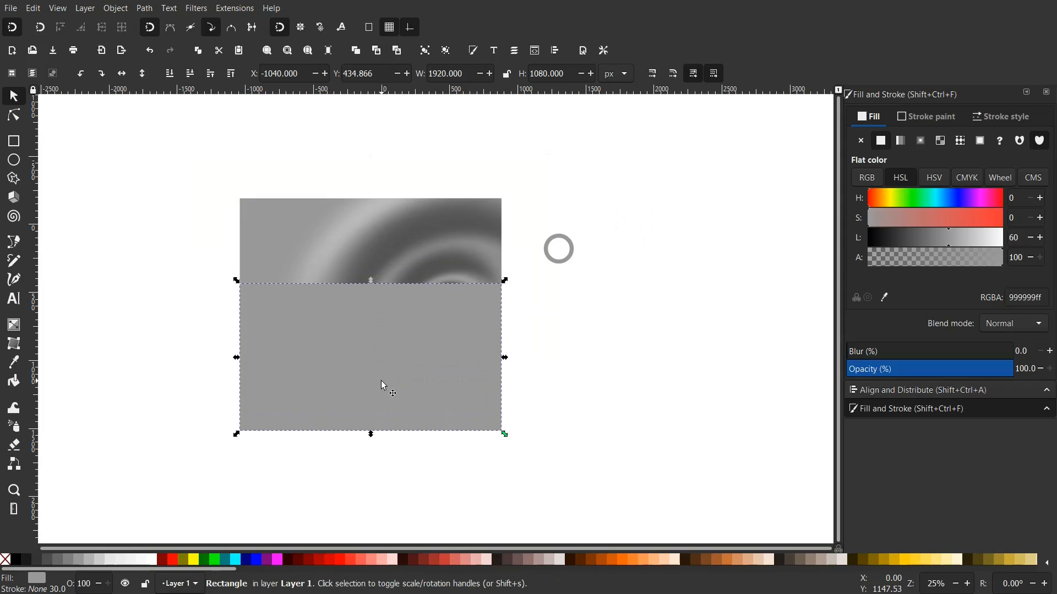
pyautogui.press('Delete')
pyautogui.click(380, 316)
pyautogui.doubleClick(378, 311)
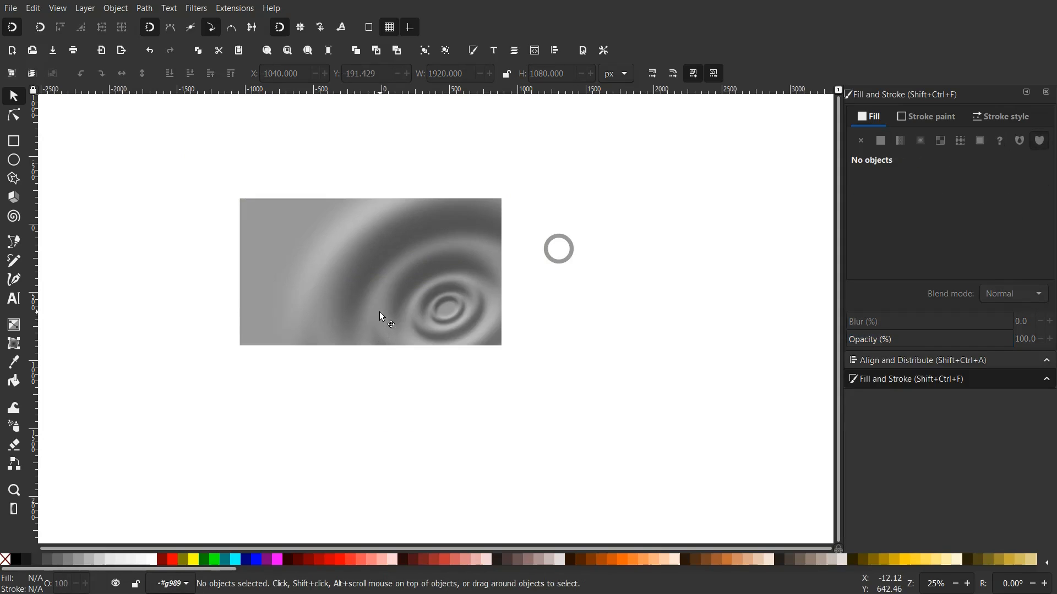
pyautogui.click(381, 311)
pyautogui.click(319, 288)
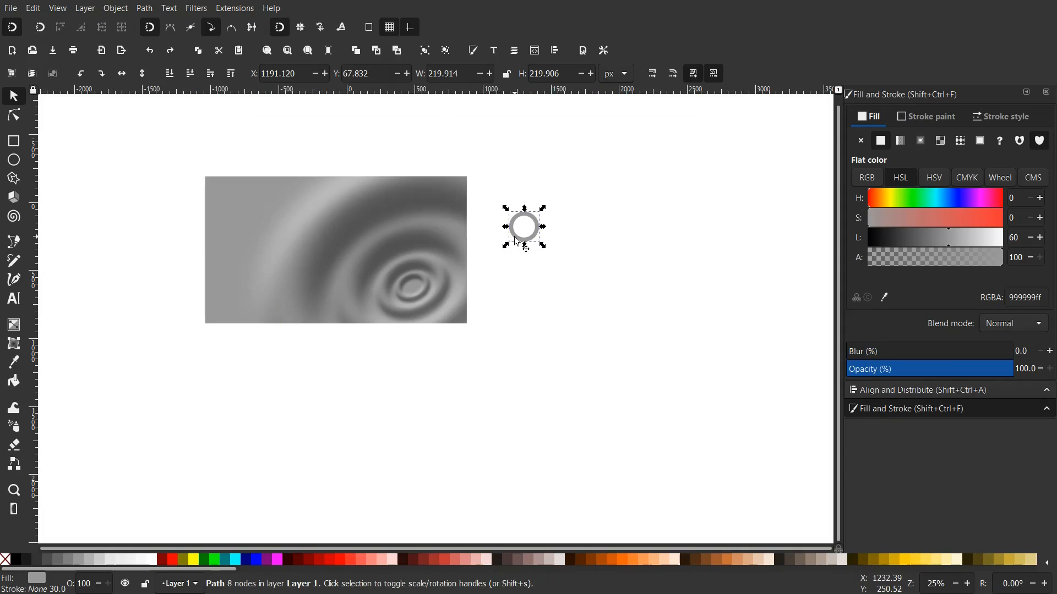
pyautogui.press('Delete')
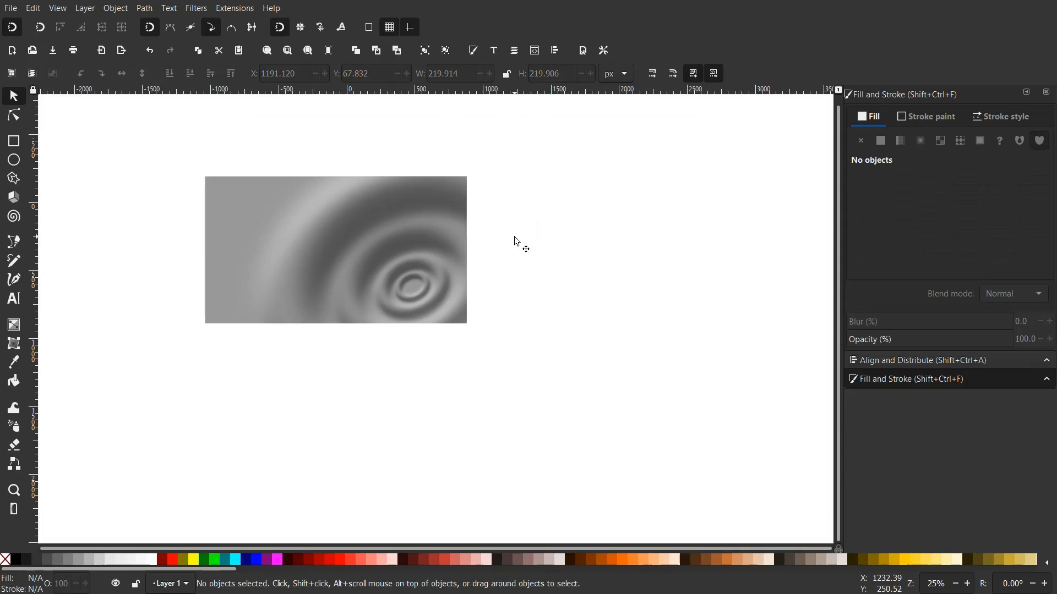
# Step: Duplicate the finished background with its clipped rings and move the copy straight down below the original
pyautogui.click(365, 266)
pyautogui.moveTo(167, 144); pyautogui.dragTo(531, 355)
pyautogui.rightClick(353, 283)
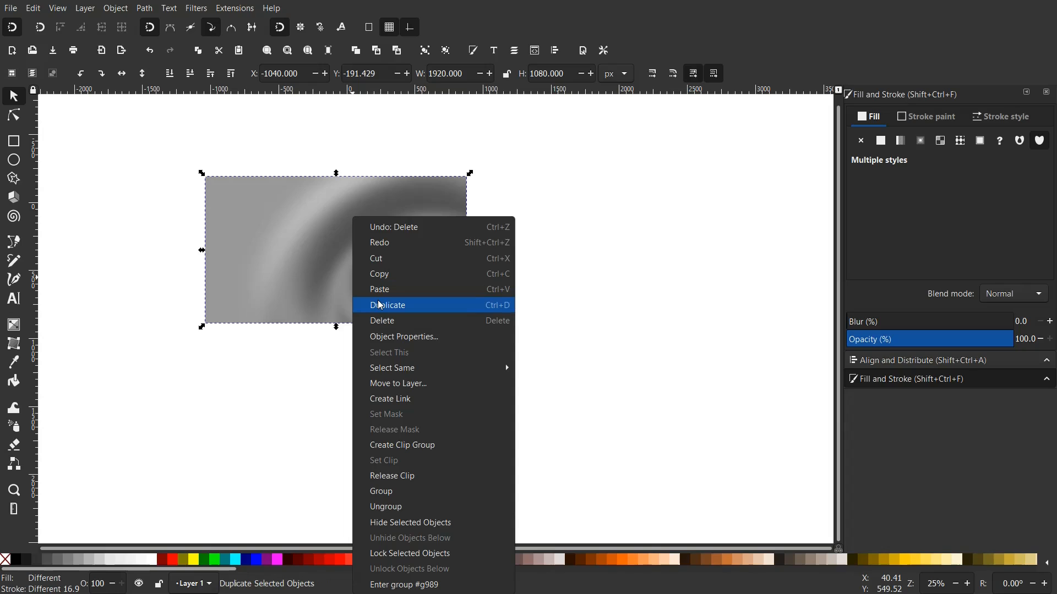
pyautogui.click(380, 304)
pyautogui.moveTo(353, 222); pyautogui.dragTo(352, 424)
pyautogui.scroll(-5, 491, 411)
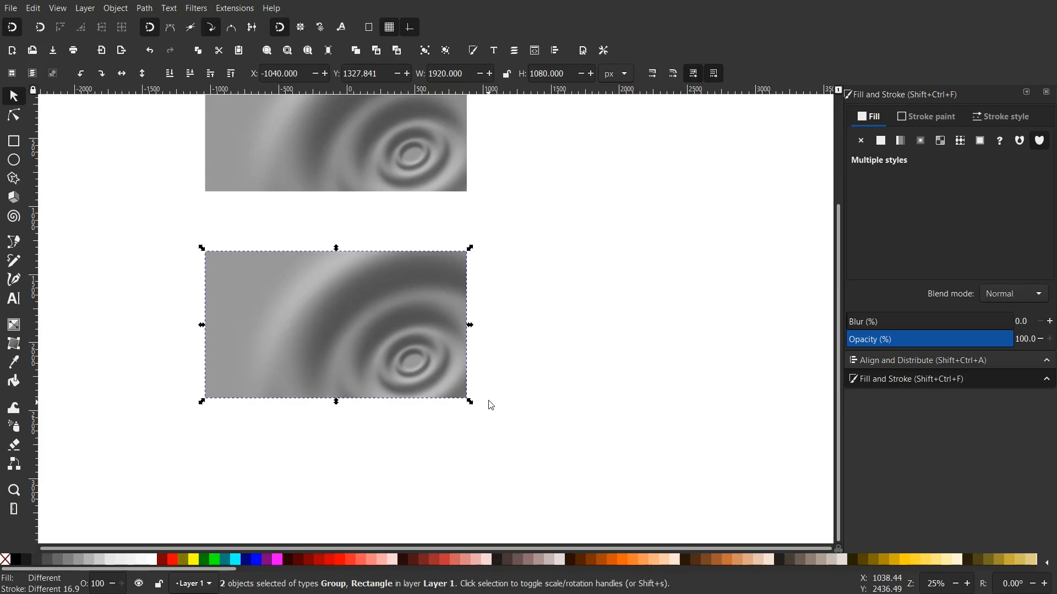
pyautogui.click(573, 321)
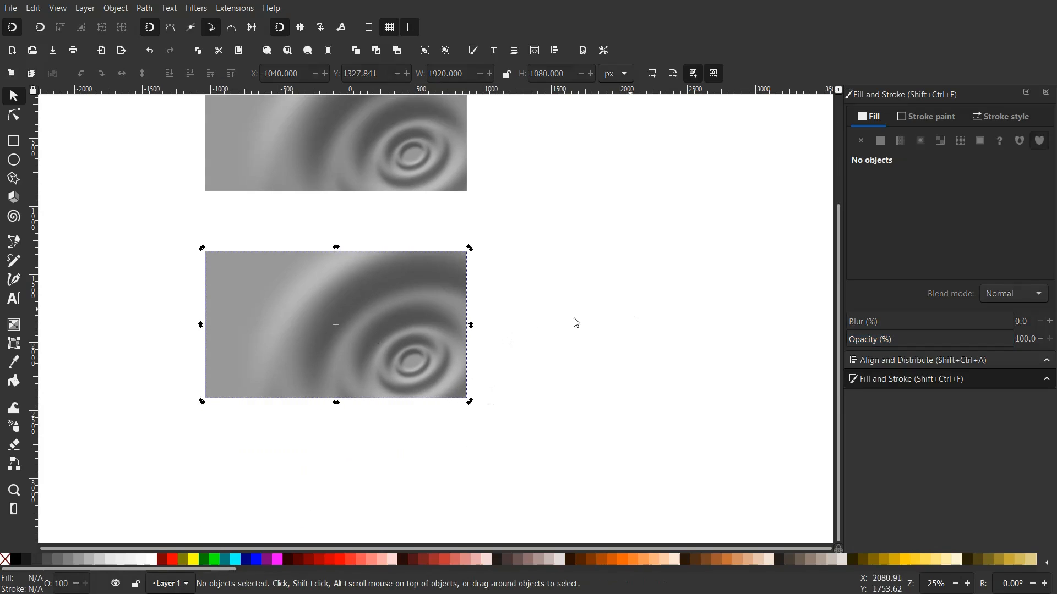
# Step: Release the clip from the lower copy's ring group and delete the released clipping rectangle lying on top
pyautogui.rightClick(433, 356)
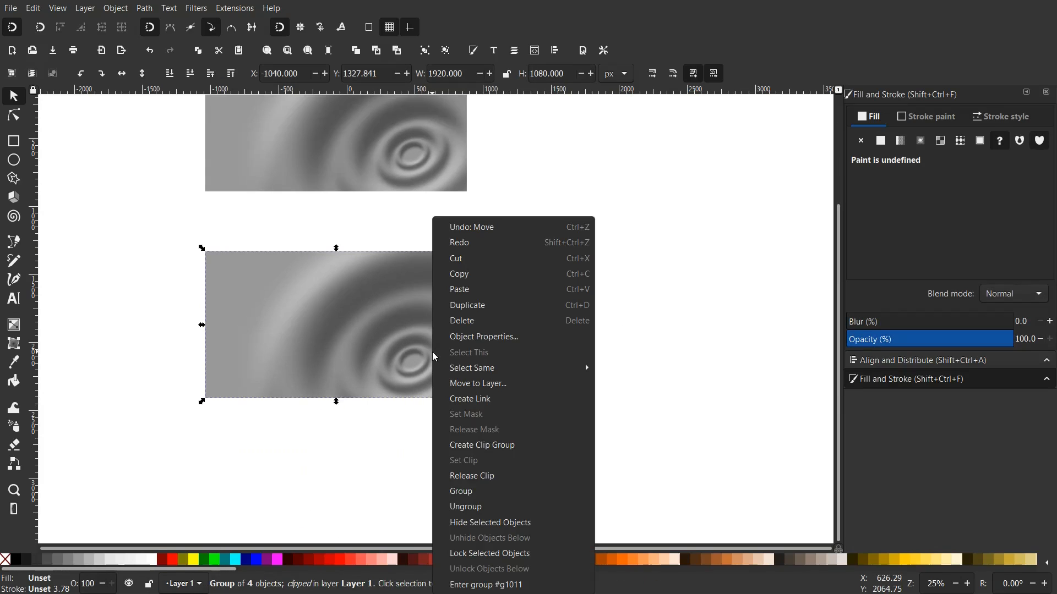
pyautogui.click(470, 476)
pyautogui.click(723, 352)
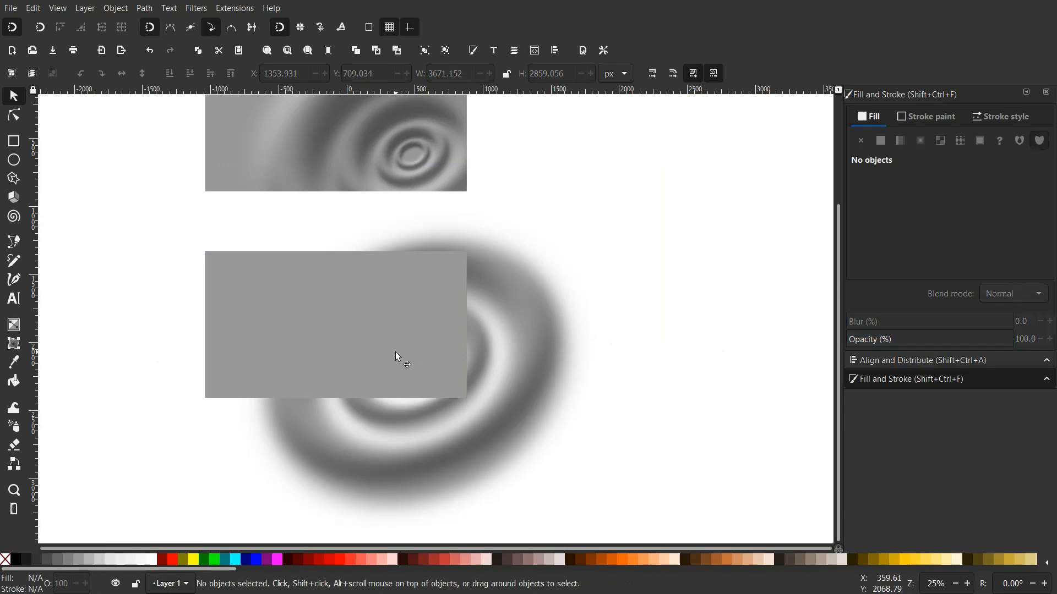
pyautogui.click(397, 357)
pyautogui.press('Delete')
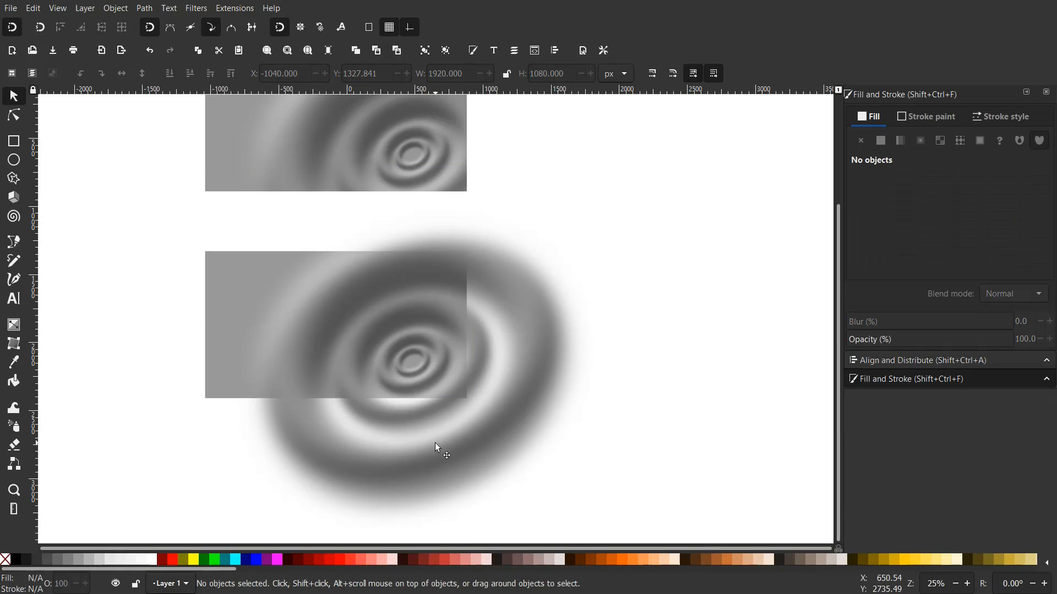
# Step: Rotate and skew the lower copy's ring group back from a tilted ellipse into round concentric circles
pyautogui.click(433, 289)
pyautogui.click(524, 282)
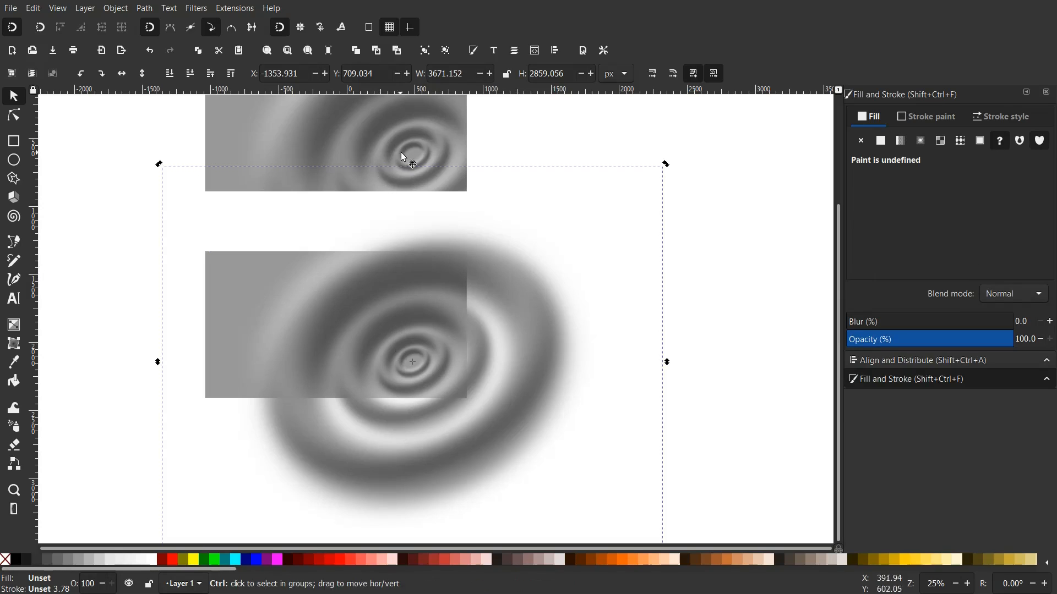
pyautogui.moveTo(666, 164); pyautogui.dragTo(620, 151)
pyautogui.press('Escape')
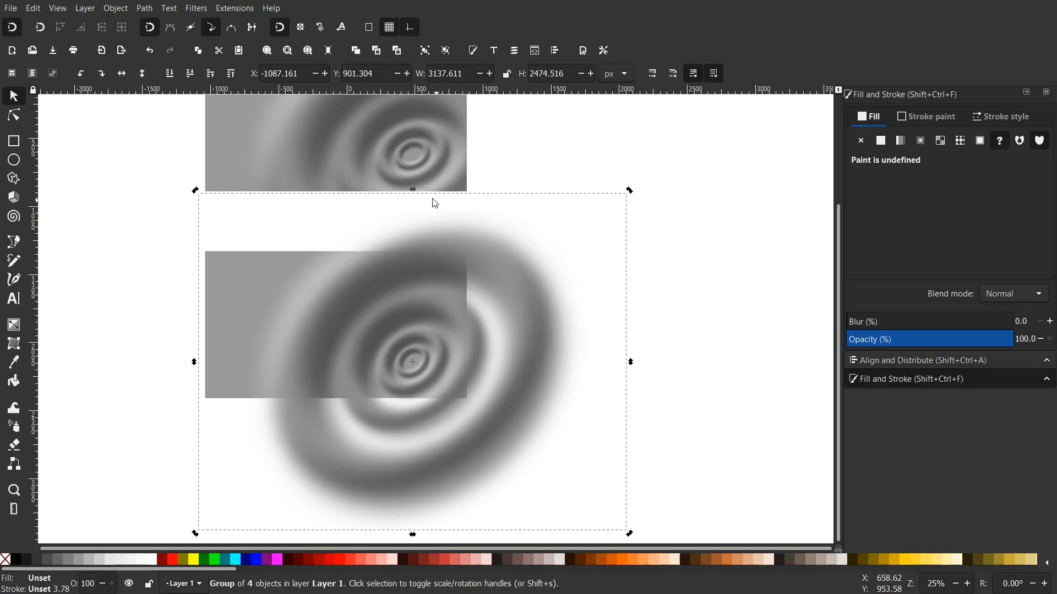
pyautogui.moveTo(413, 194); pyautogui.dragTo(381, 195)
pyautogui.press('Escape')
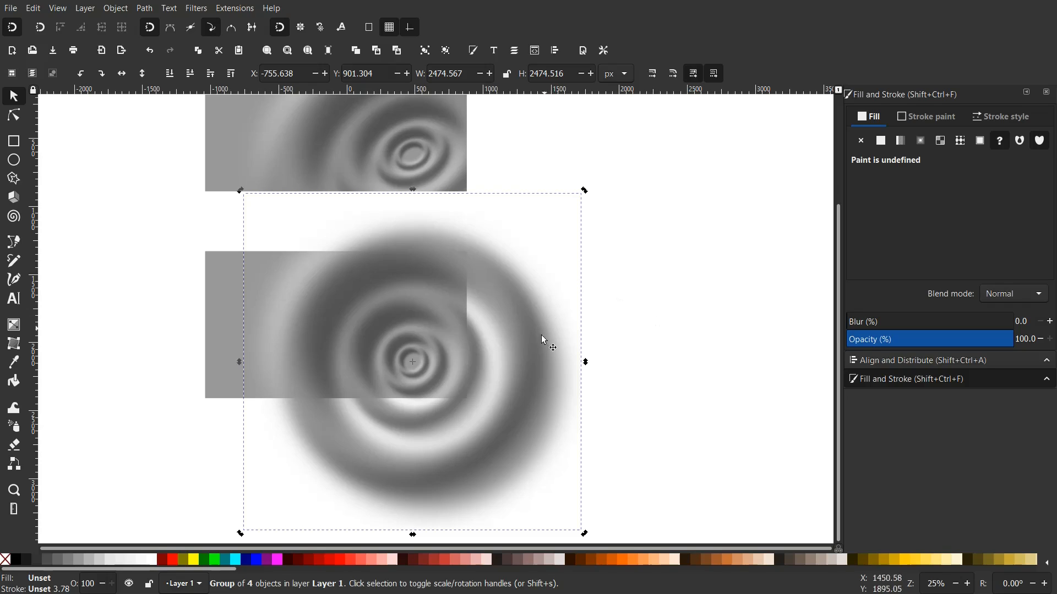
pyautogui.press('Escape')
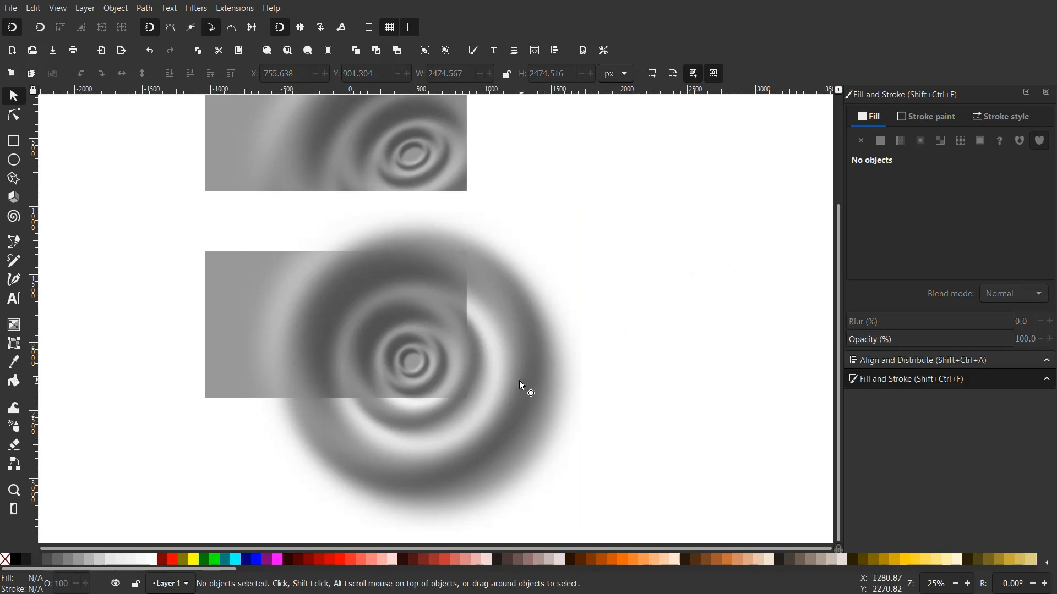
# Step: Center the round ring group horizontally and vertically on the lower background rectangle, relative to the last selected object
pyautogui.click(422, 366)
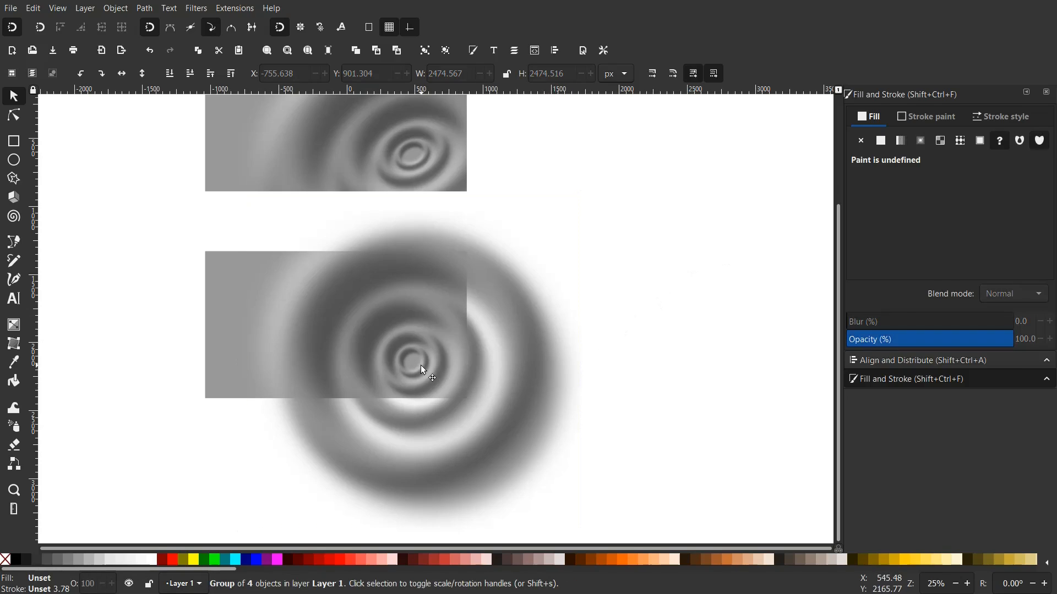
pyautogui.keyDown('shift'); pyautogui.click(208, 359); pyautogui.keyUp('shift')
pyautogui.click(936, 360)
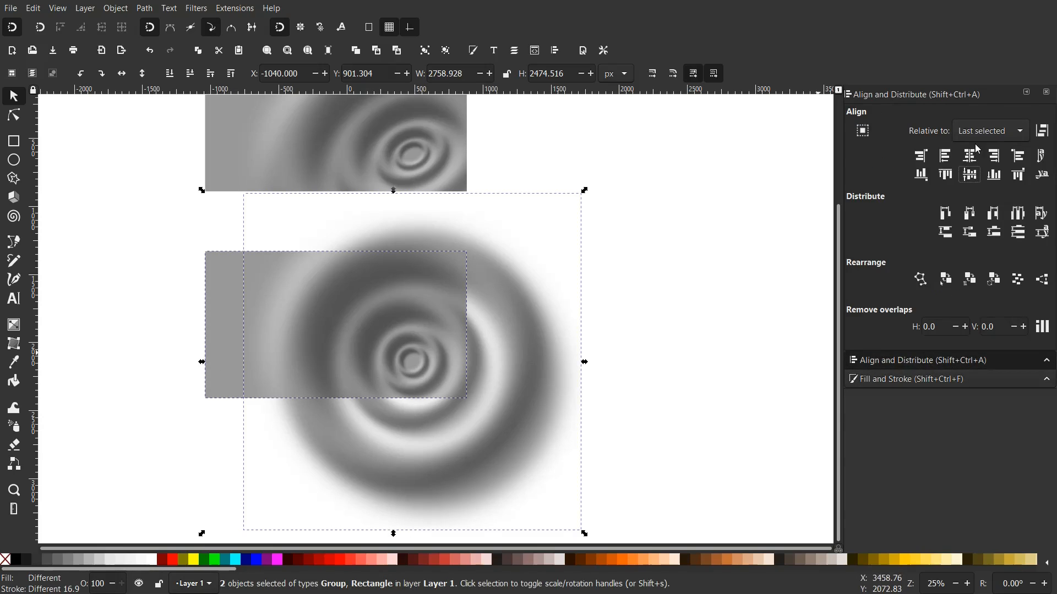
pyautogui.click(969, 156)
pyautogui.click(970, 175)
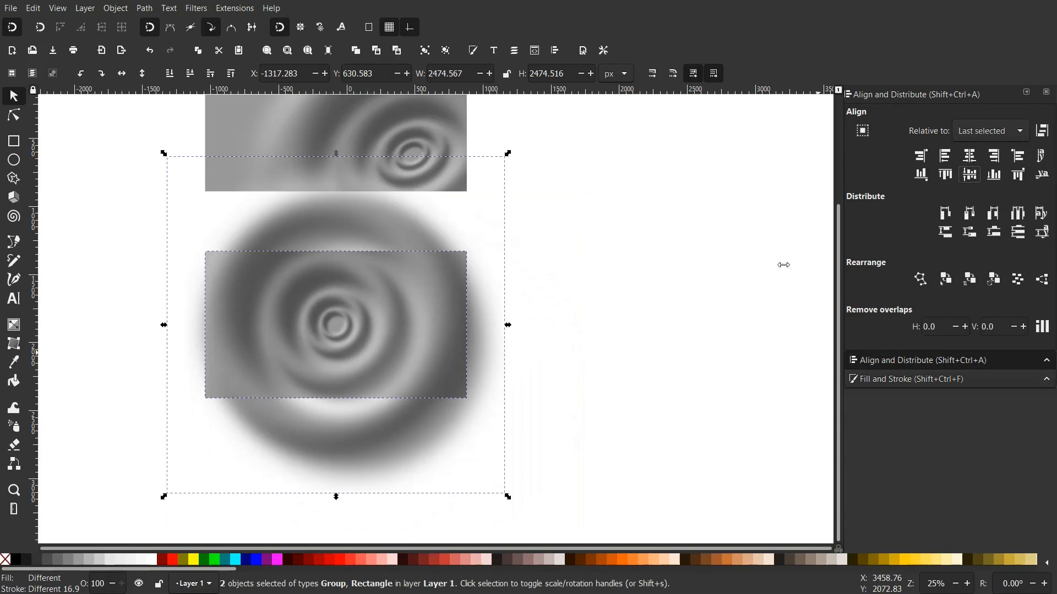
pyautogui.click(695, 294)
# Step: Duplicate the lower background rectangle and clip the centered ring group to the copy, then clear the selection
pyautogui.click(461, 268)
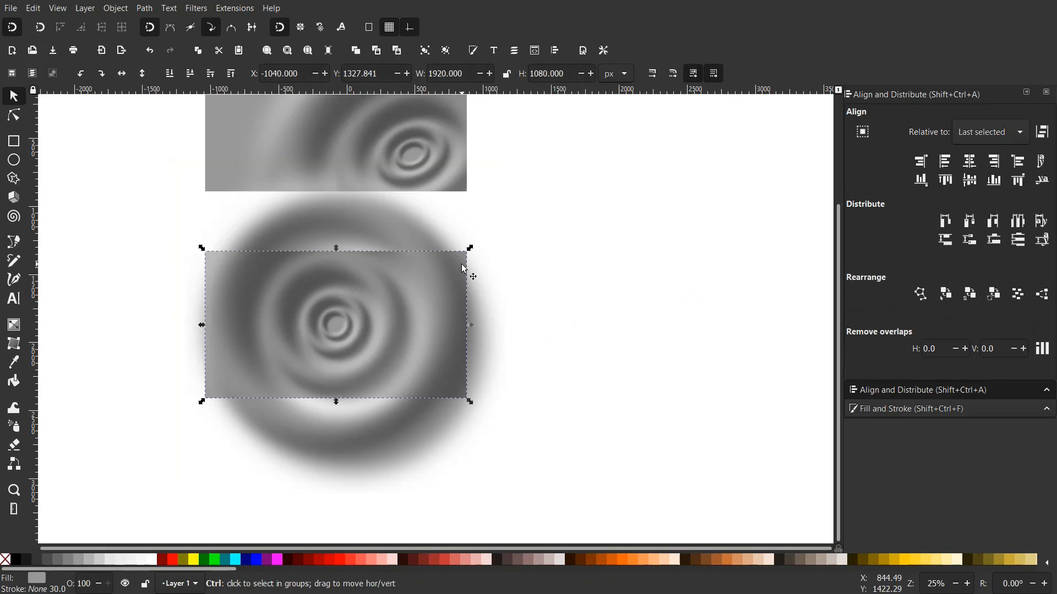
pyautogui.rightClick(462, 263)
pyautogui.click(492, 322)
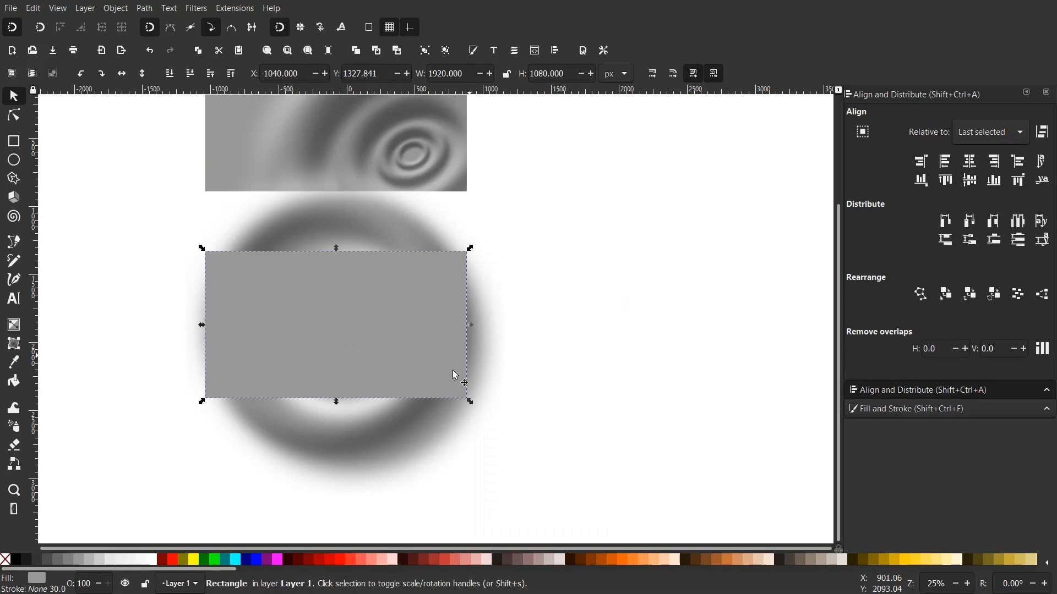
pyautogui.keyDown('shift'); pyautogui.click(371, 440); pyautogui.keyUp('shift')
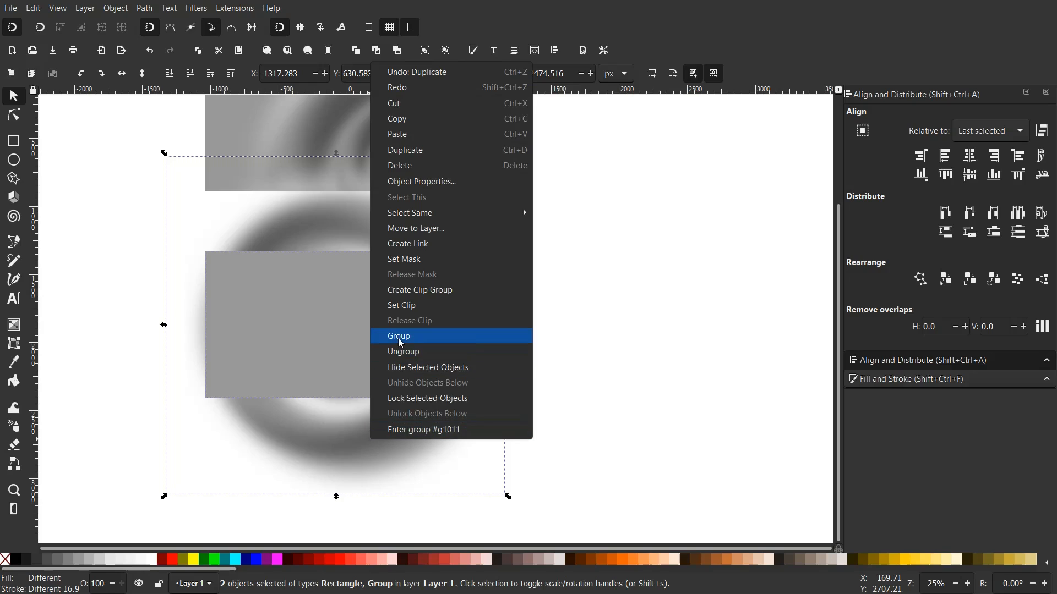
pyautogui.click(402, 305)
pyautogui.click(511, 310)
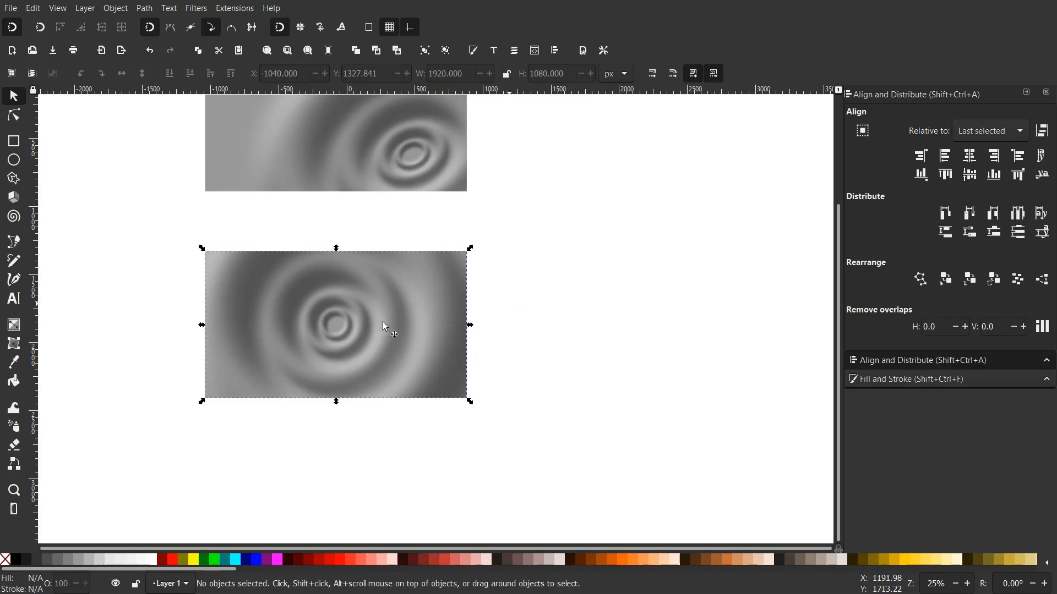
# Step: Examine the centered-ring background and the tilted-ring background up close, then both together
pyautogui.scroll(4, 382, 321)
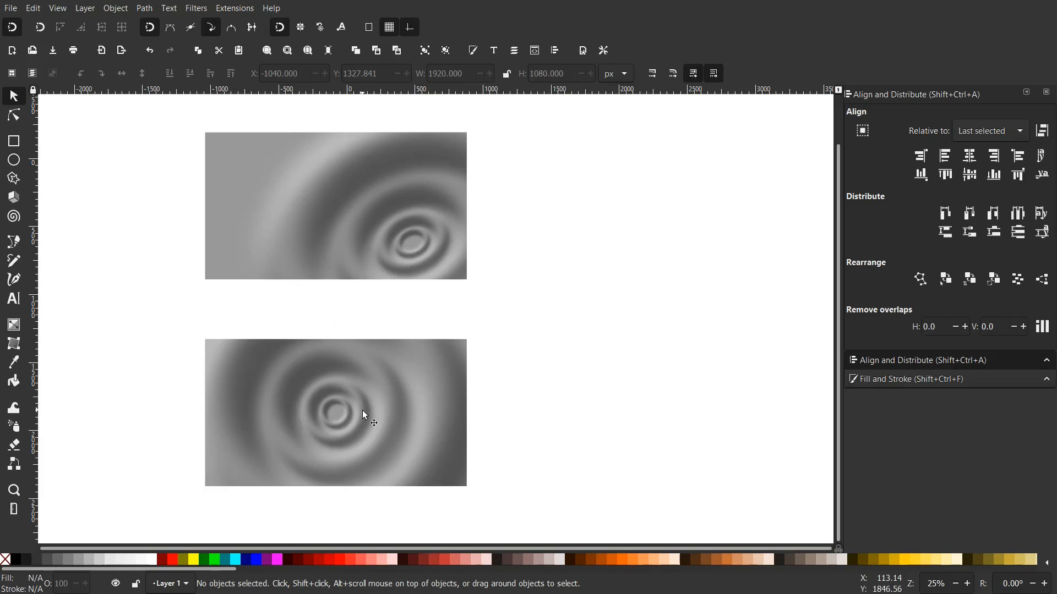
pyautogui.keyDown('ctrl'); pyautogui.scroll(2, 328, 409); pyautogui.keyUp('ctrl')
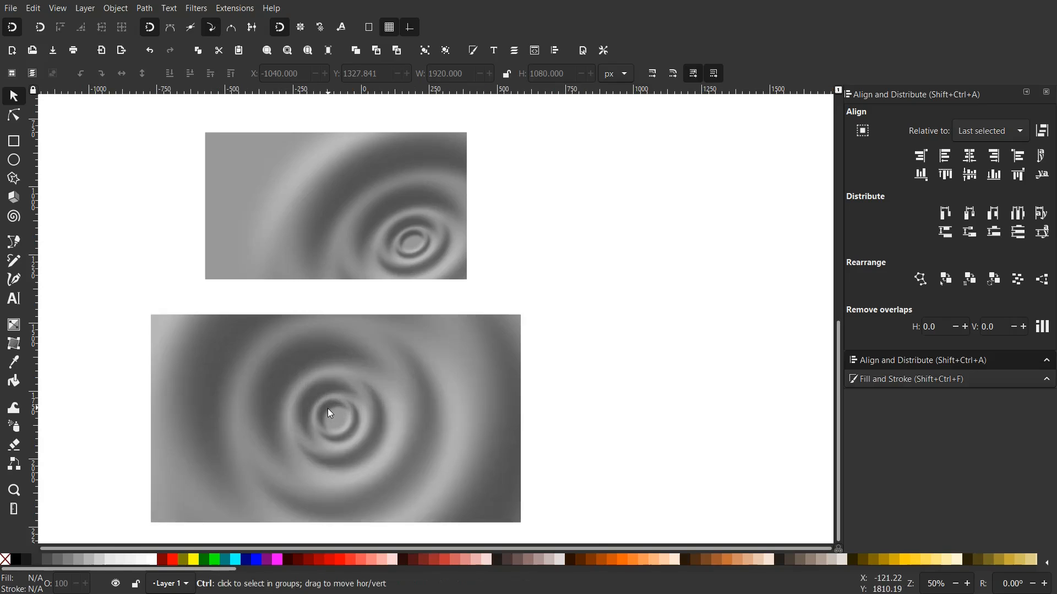
pyautogui.scroll(-3, 331, 395)
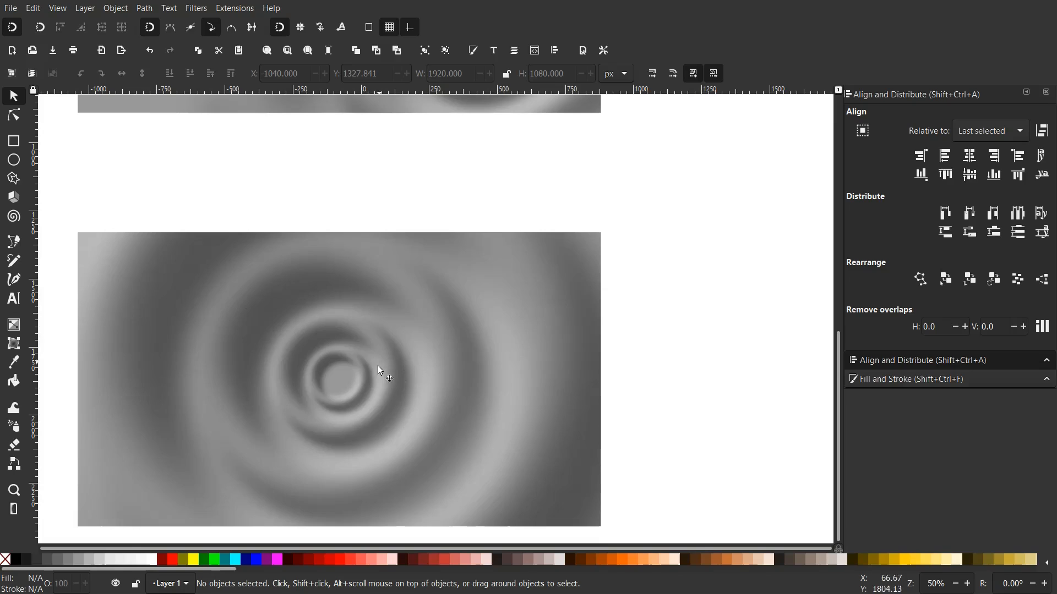
pyautogui.scroll(12, 377, 375)
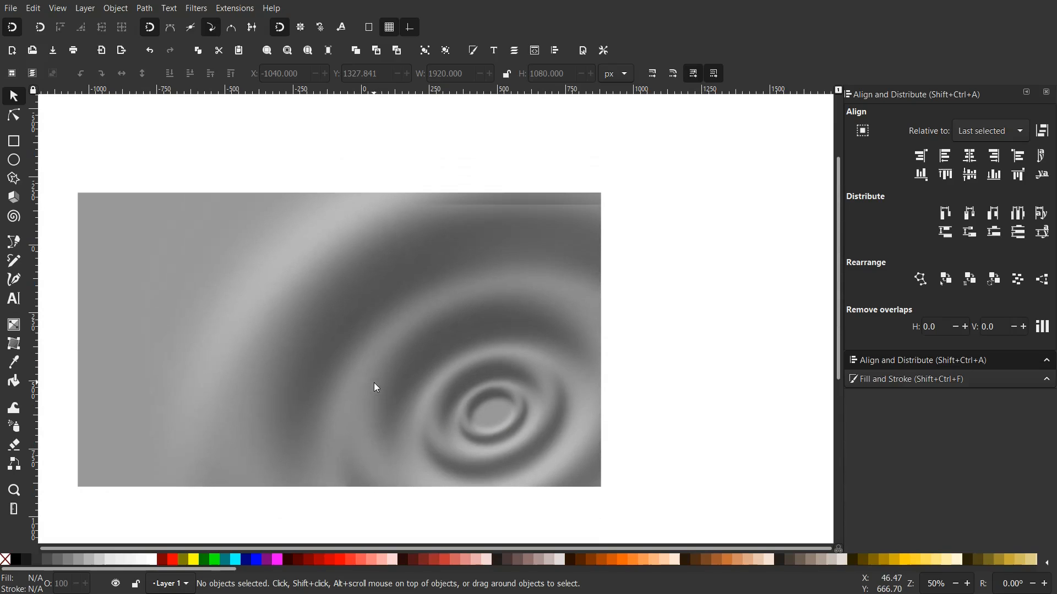
pyautogui.keyDown('ctrl'); pyautogui.scroll(-1, 434, 381); pyautogui.keyUp('ctrl')
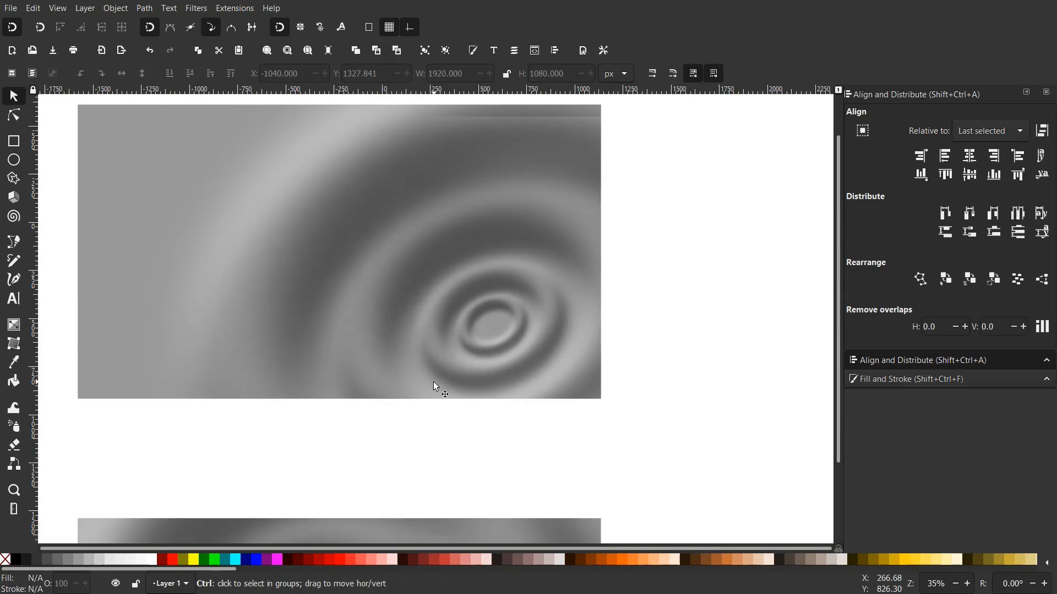
pyautogui.keyDown('ctrl'); pyautogui.scroll(-1, 434, 382); pyautogui.keyUp('ctrl')
pyautogui.scroll(6, 433, 382)
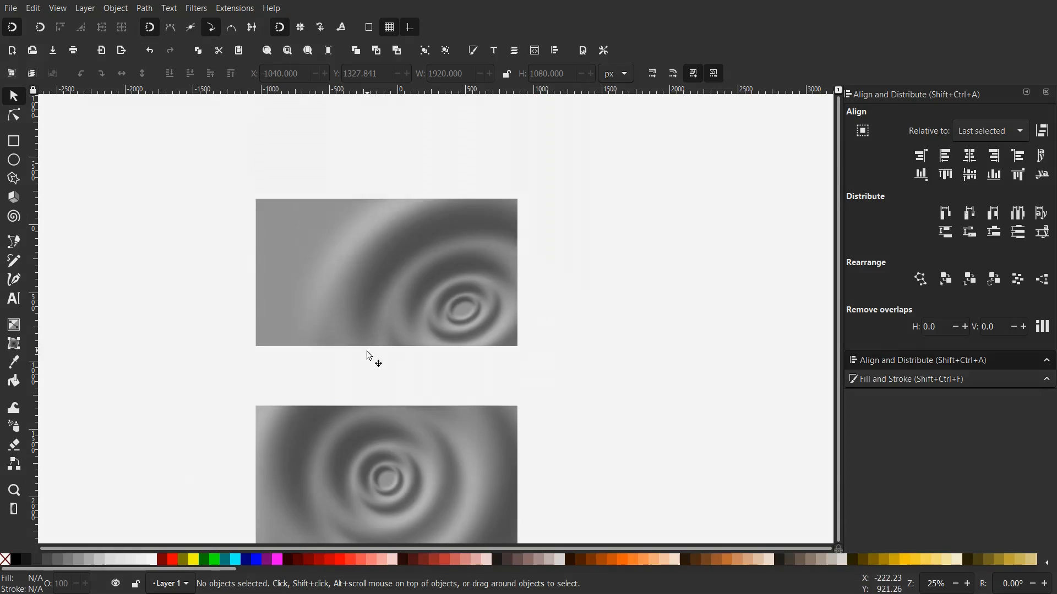